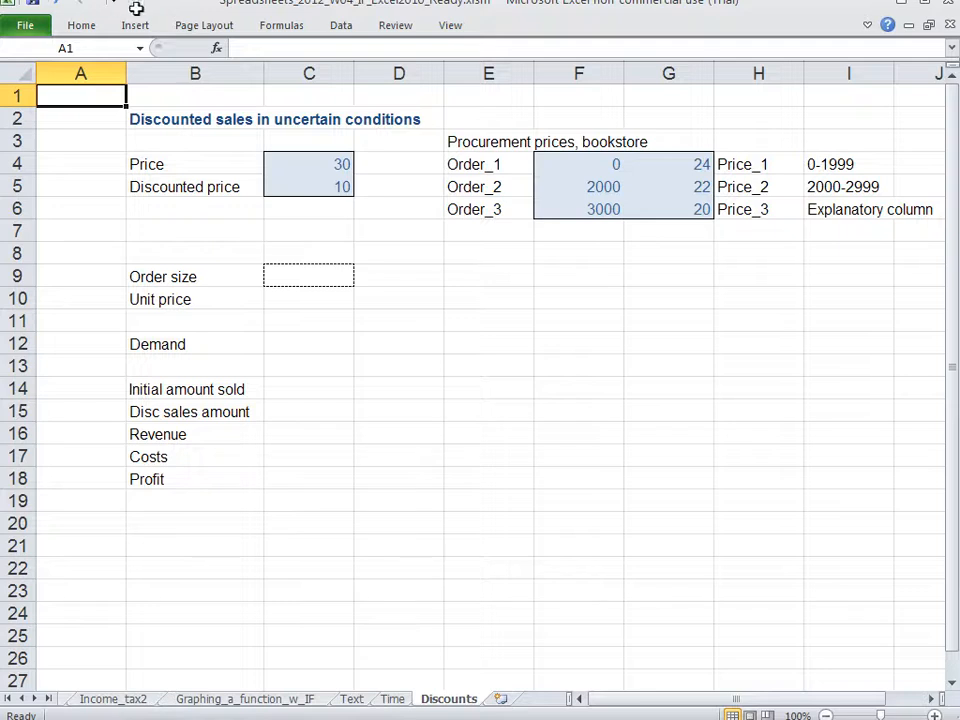
Enter an order size of 2500 in cell C9.
left_click(320, 163)
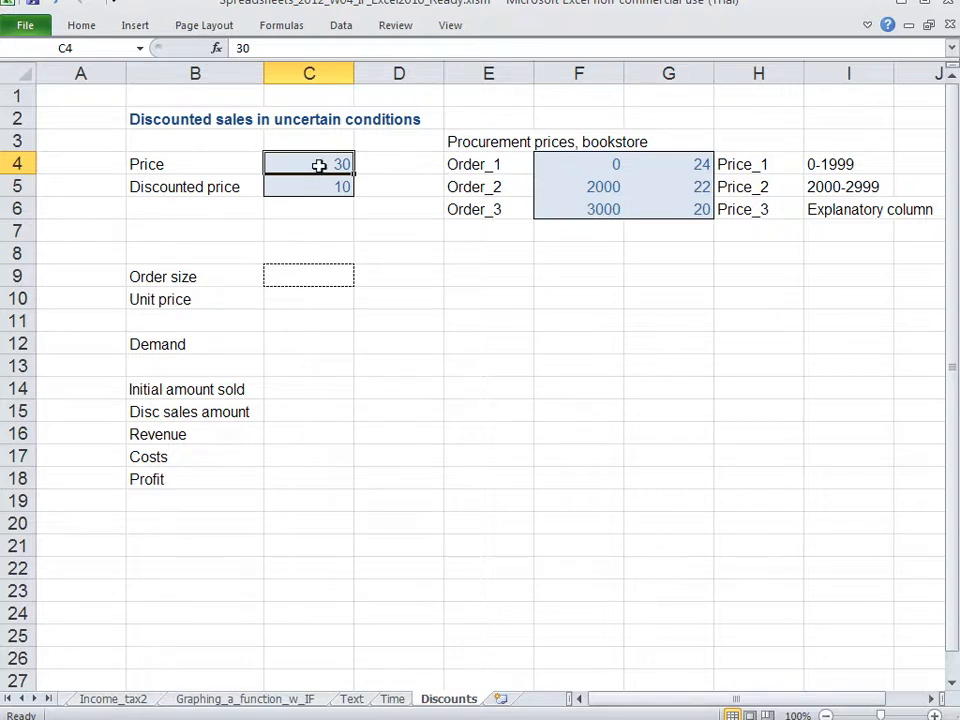
key("Return")
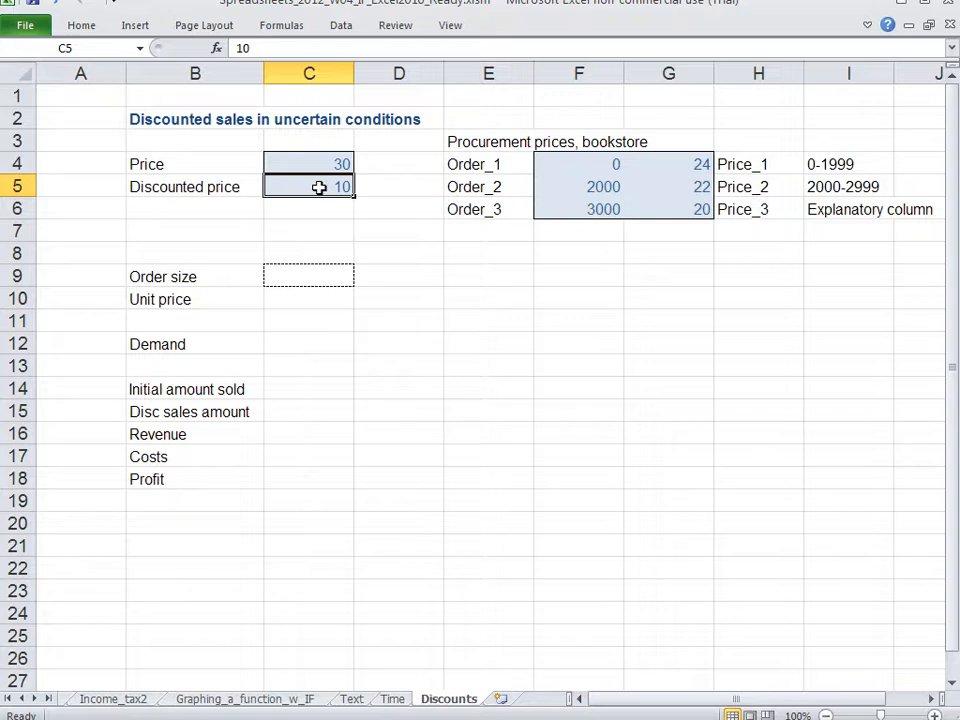
left_click(324, 279)
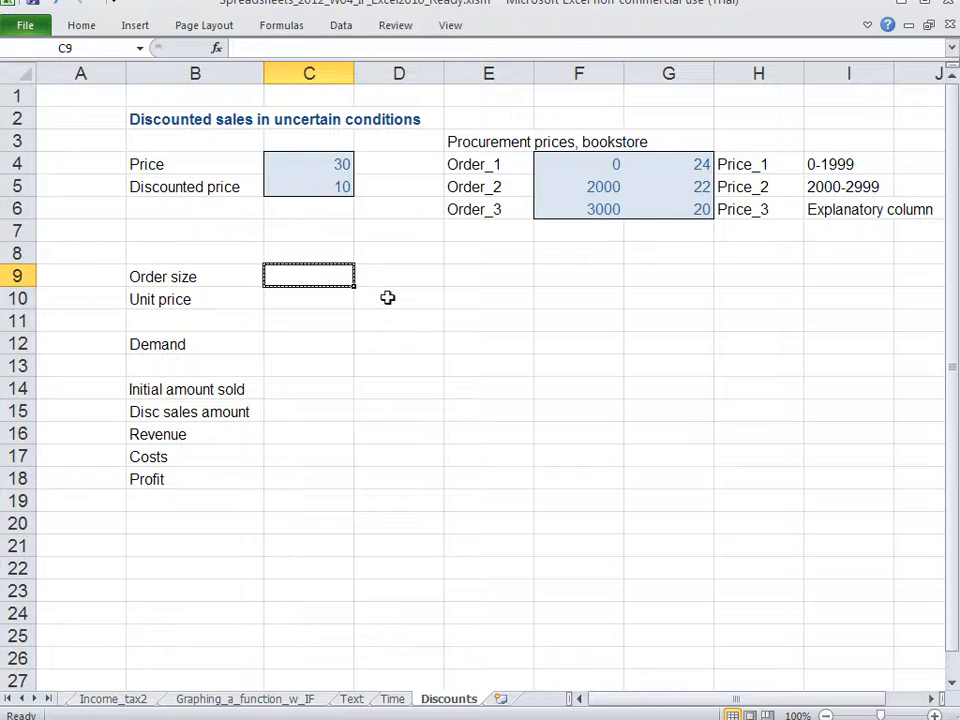
type("2500")
key("Return")
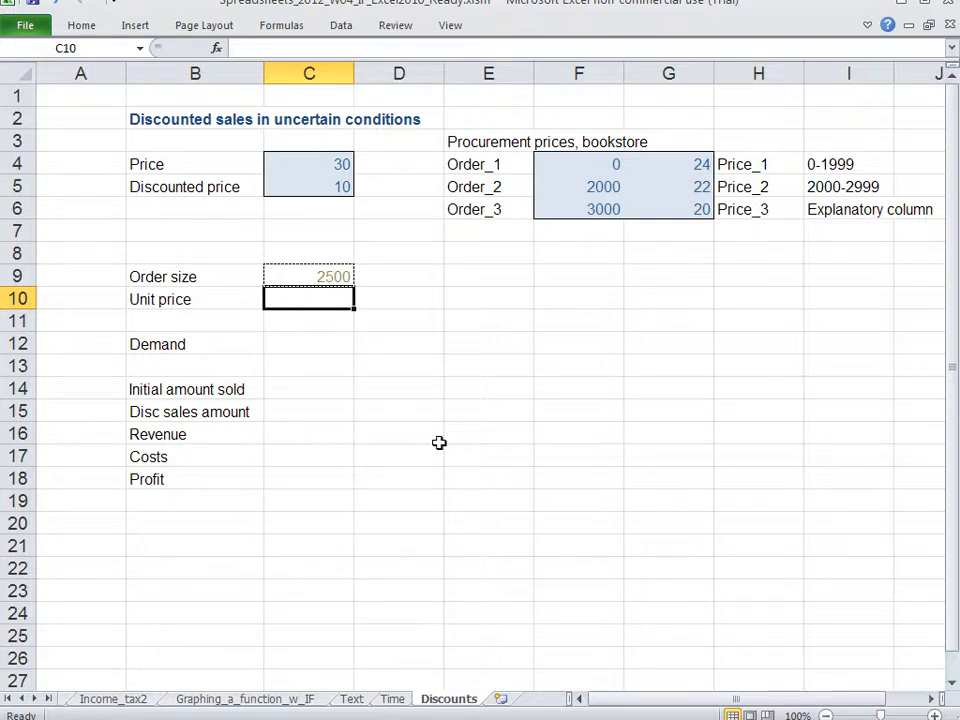
Enter the formula =INT(RAND()*4000) for Demand in cell C12 to generate a whole random number.
key("Down")
key("Down")
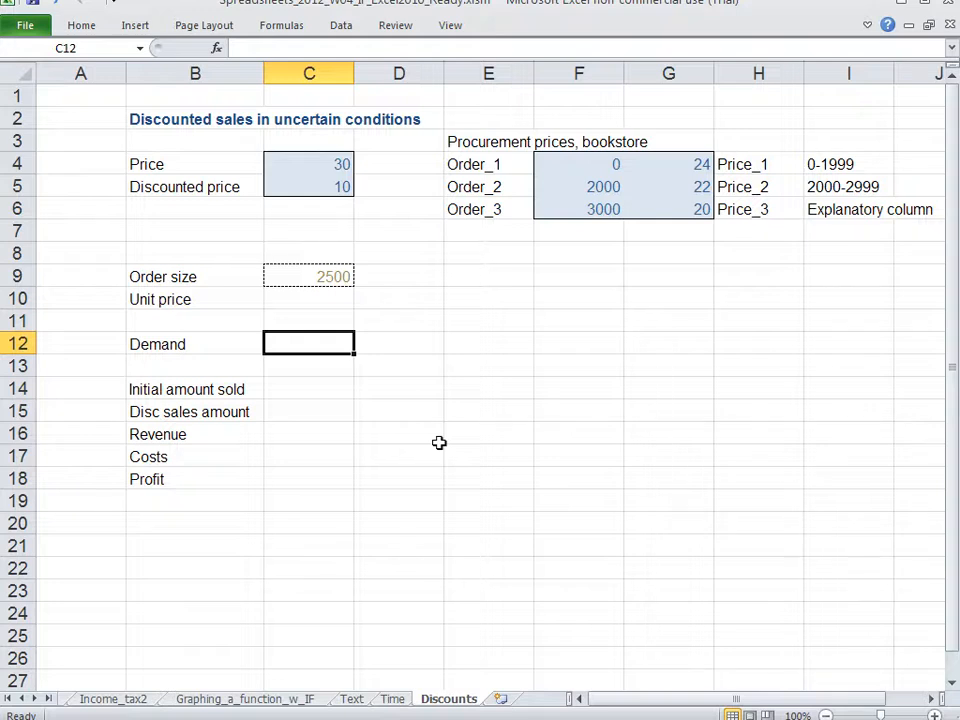
type("=rand()")
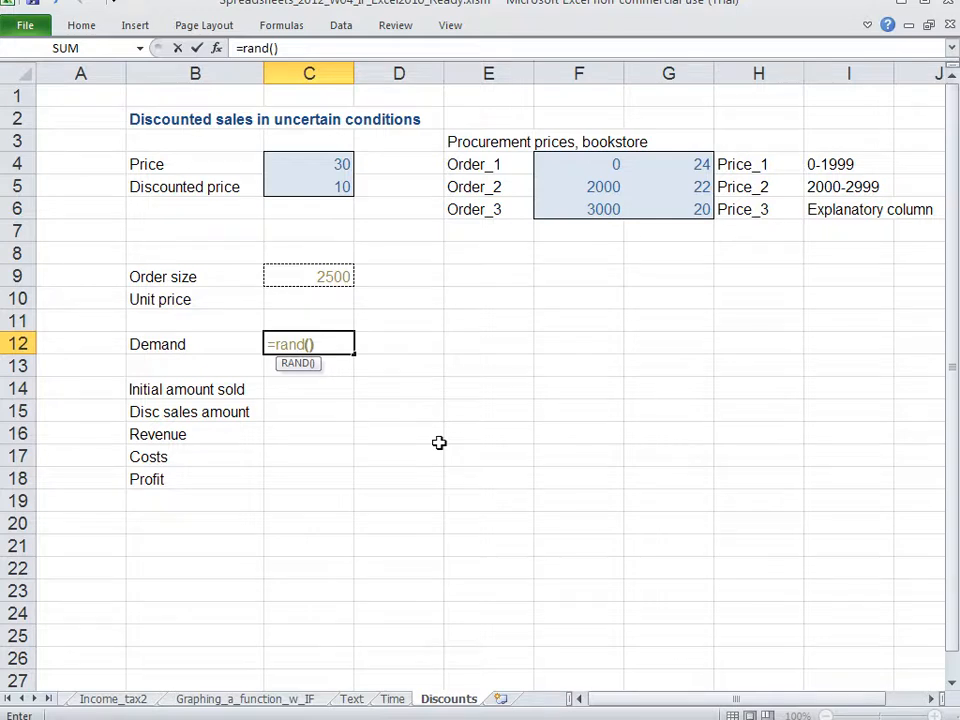
type("*4000")
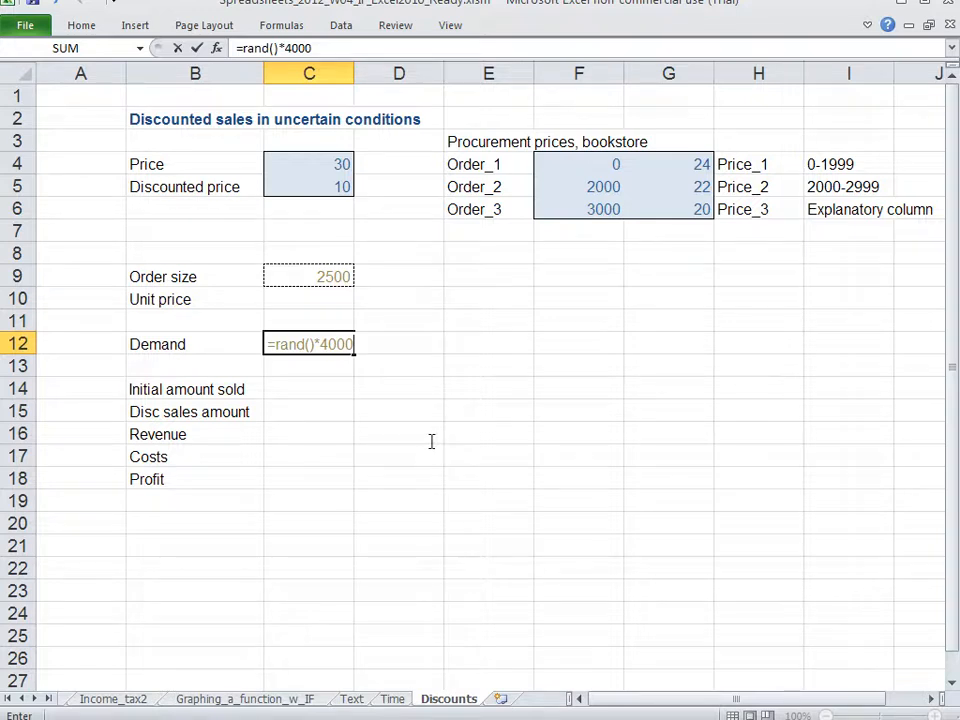
left_click(276, 344)
type("int(")
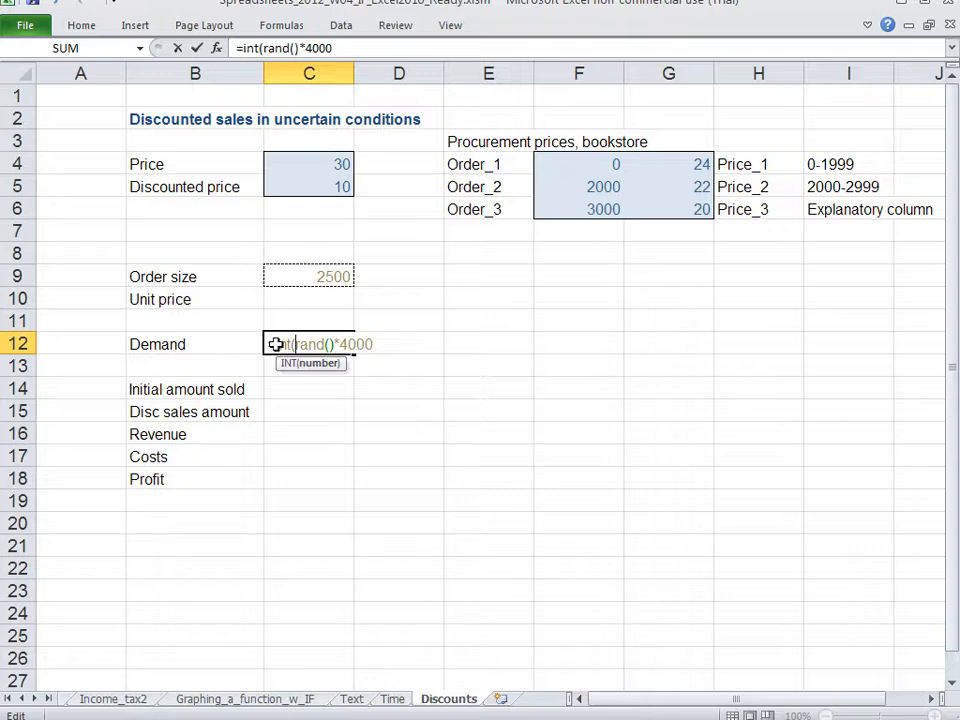
key("End")
type(")")
key("Return")
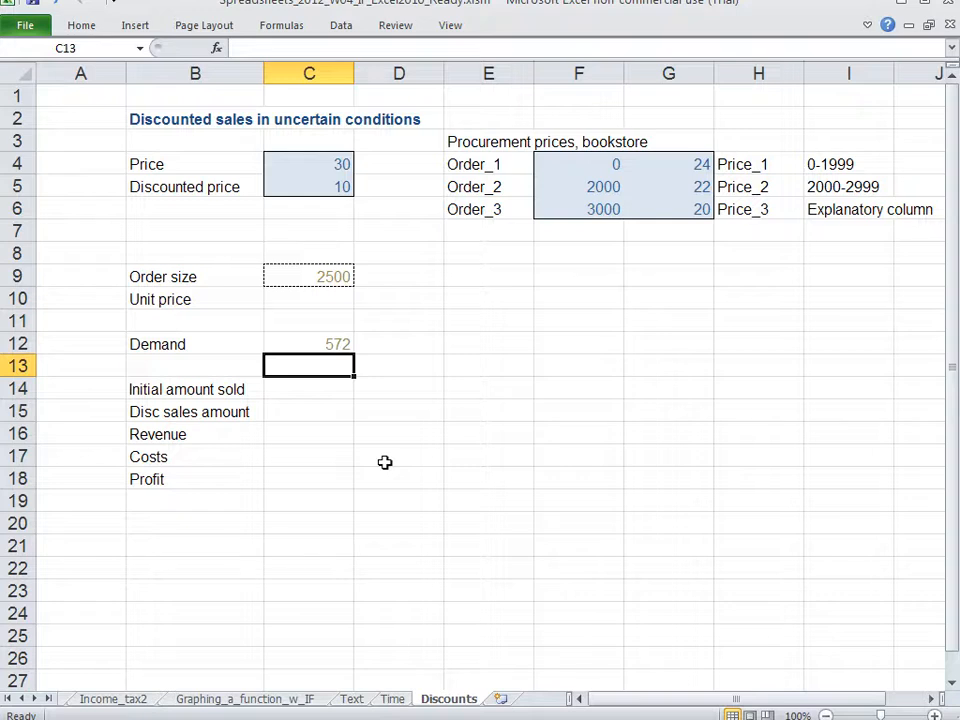
Change the multiplier in the Demand formula to 4001, giving =INT(RAND()*4001).
key("Up")
key("F2")
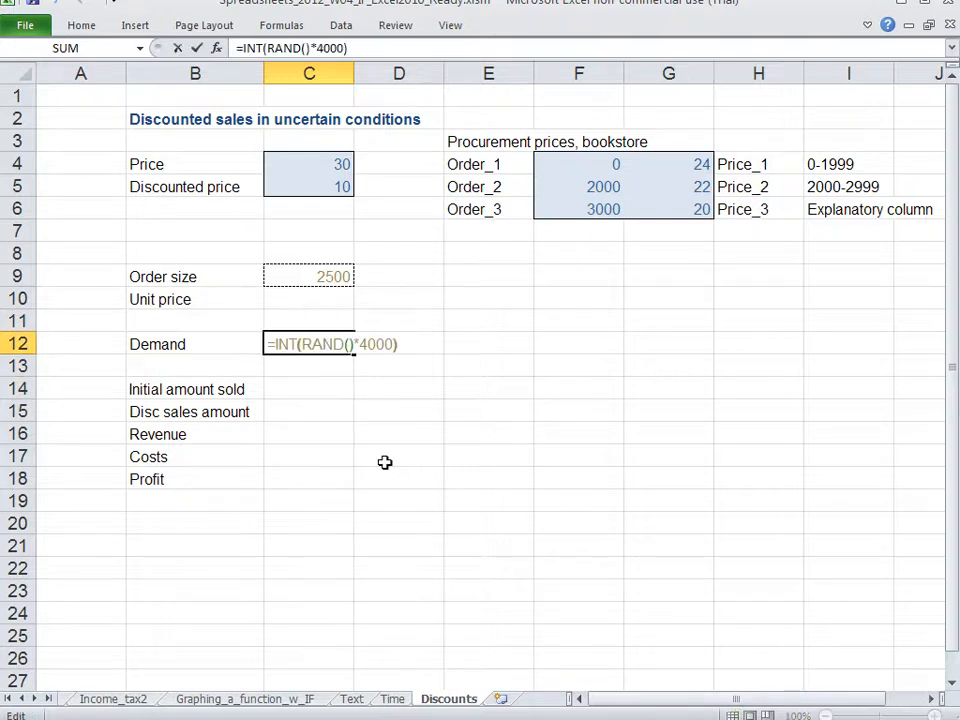
key("Left")
key("BackSpace")
type("1")
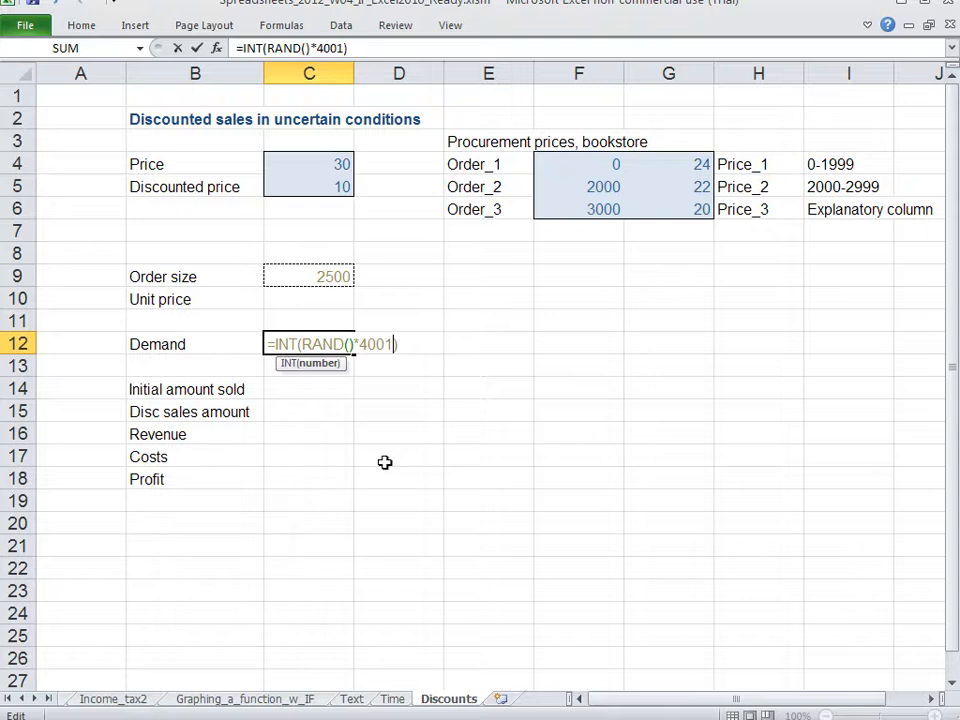
key("Return")
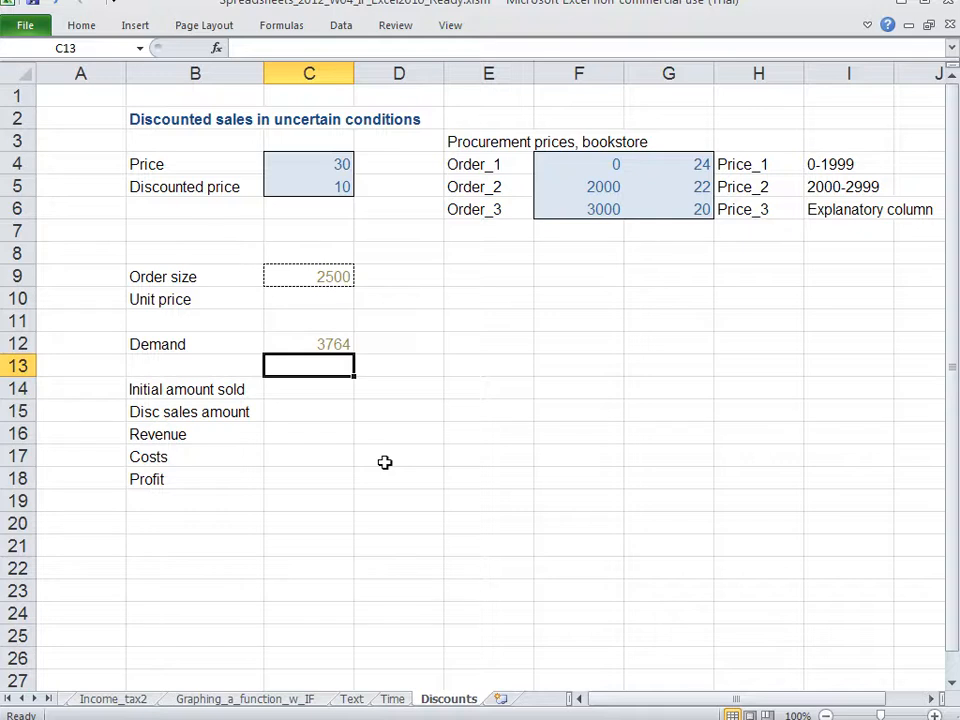
Enter the column heading Order in cell E9.
key("Right")
key("Right")
key("Up")
key("Up")
key("Up")
key("Up")
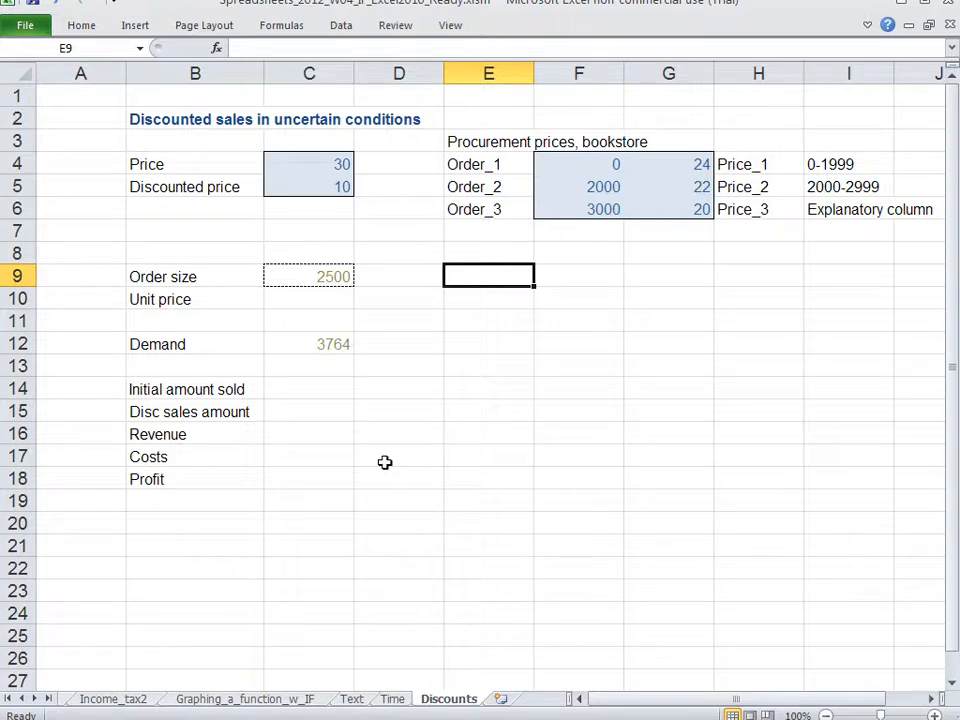
type("Order")
key("Return")
Recalculate the sheet repeatedly for new random demands and record 1397 as an example in cell E10.
key("F9")
key("F9")
key("F9")
key("F9")
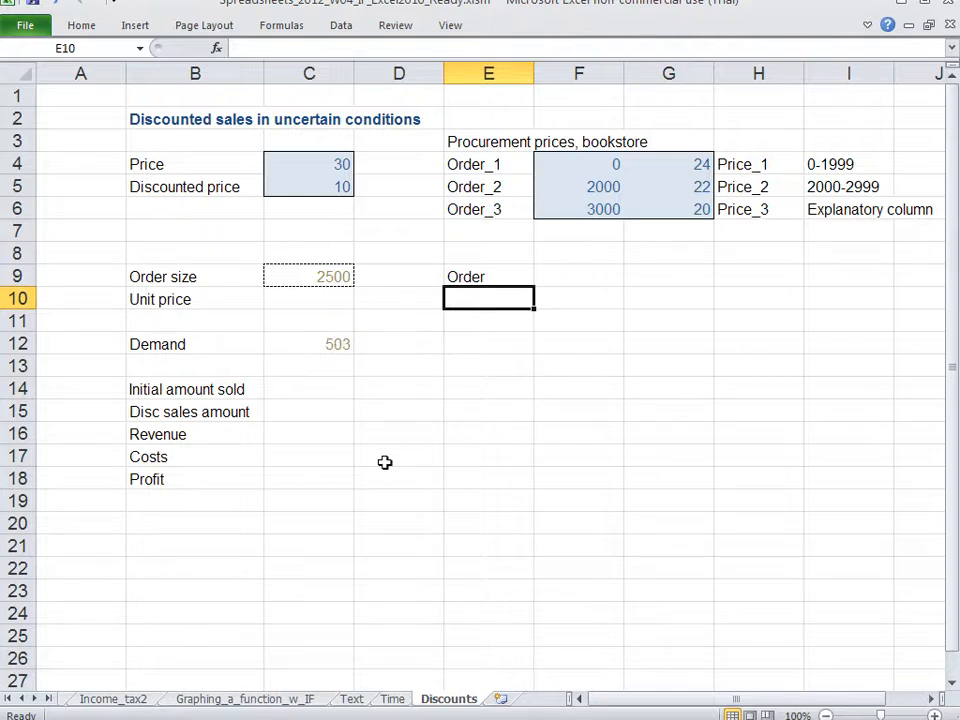
key("F9")
key("F9")
key("F9")
key("F9")
key("F9")
key("F9")
key("F9")
key("F9")
key("F9")
key("F9")
key("F9")
key("F9")
type("1397")
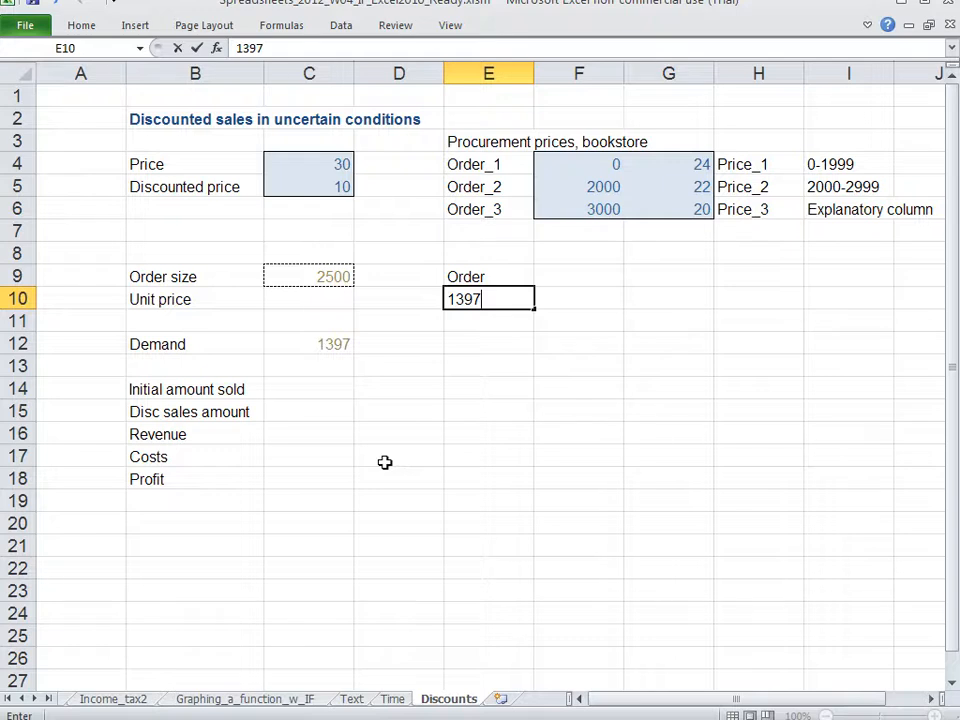
key("Return")
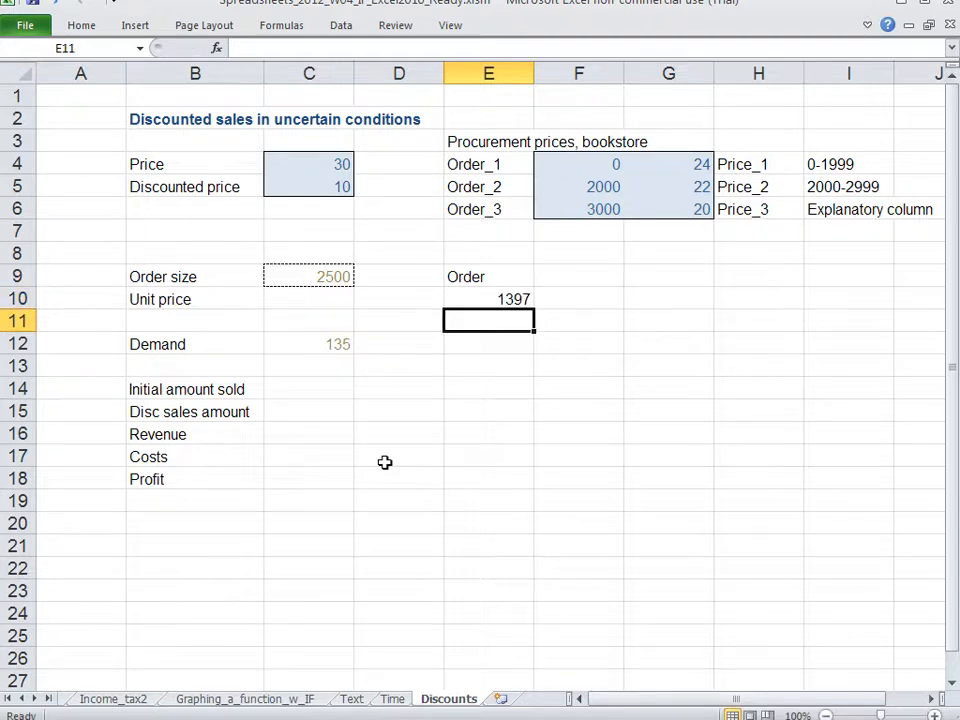
Replace the heading in cell E9 with Demand.
key("Up")
key("Right")
key("Up")
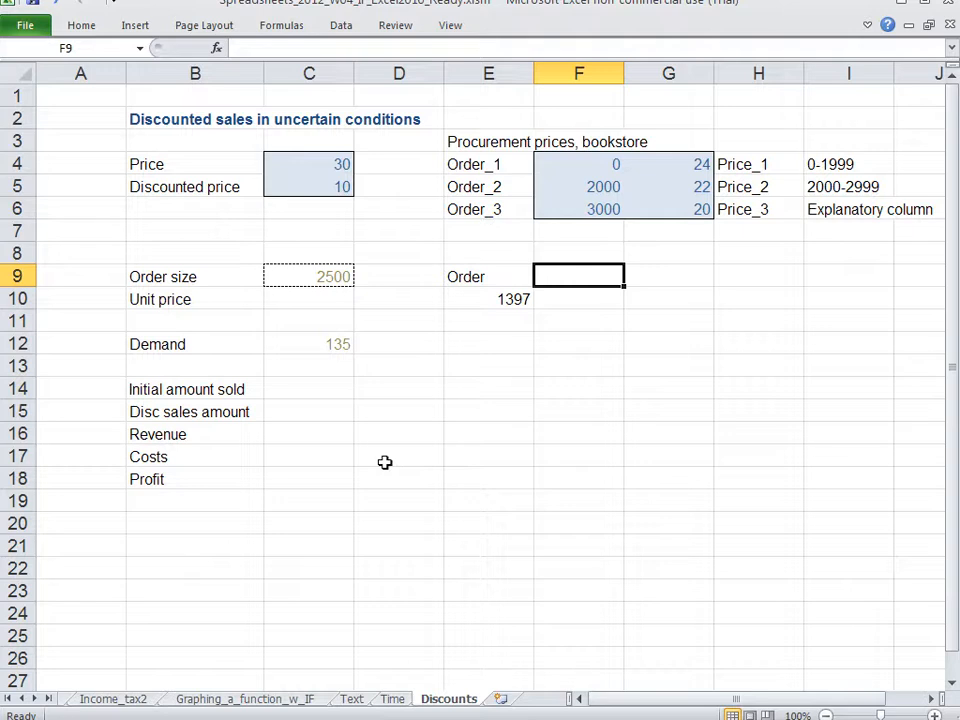
key("Left")
type("Demand")
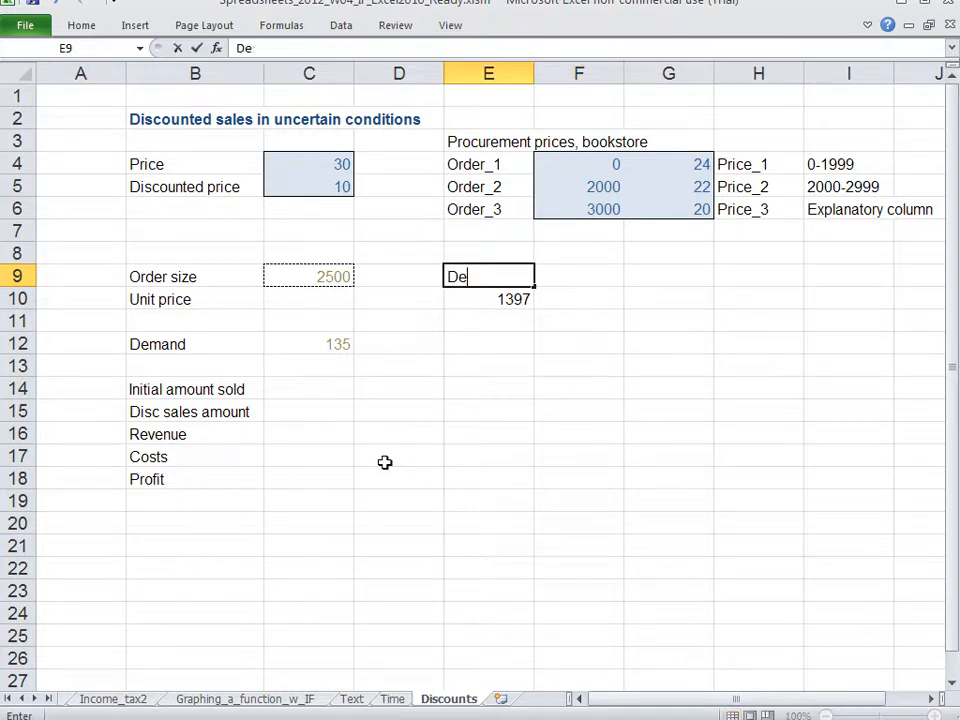
key("Return")
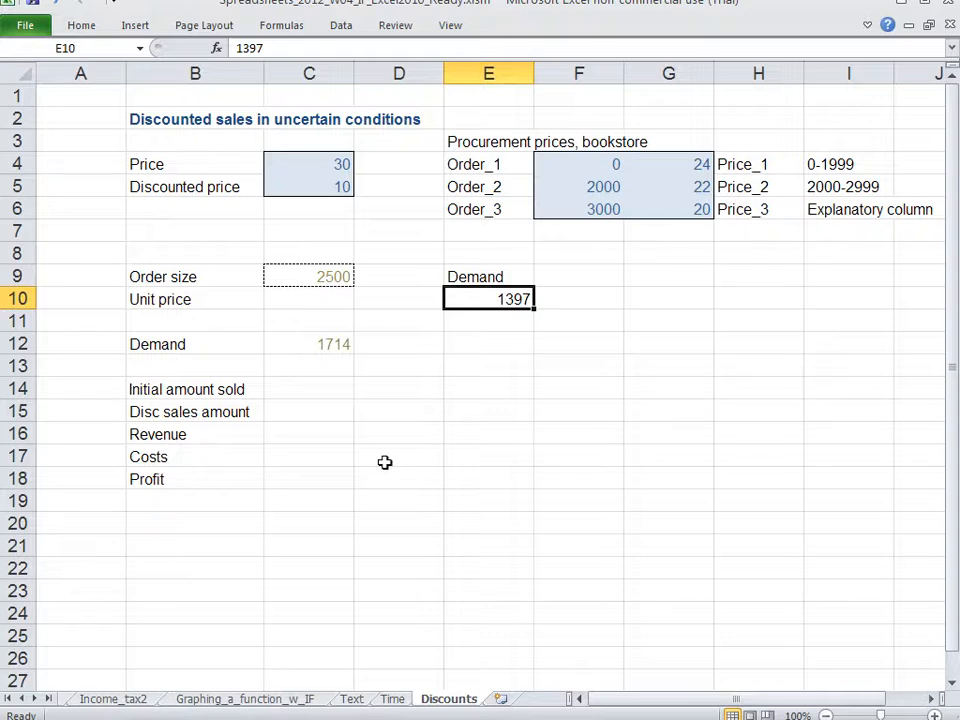
Add the heading Order in cell F9 with the value 2500 below it in F10.
key("Up")
key("Right")
key("Menu")
key("Escape")
type("Order")
key("Return")
type("2500")
key("Return")
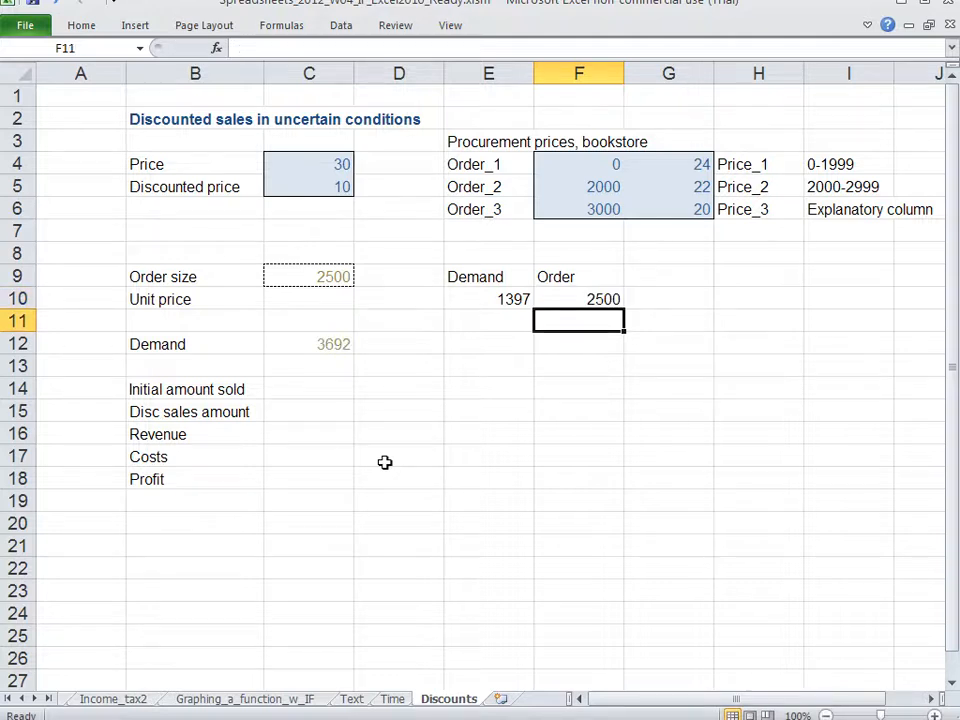
Add the heading Initial in cell G9 with the value 1397 below it in G10.
key("Right")
key("Up")
key("Up")
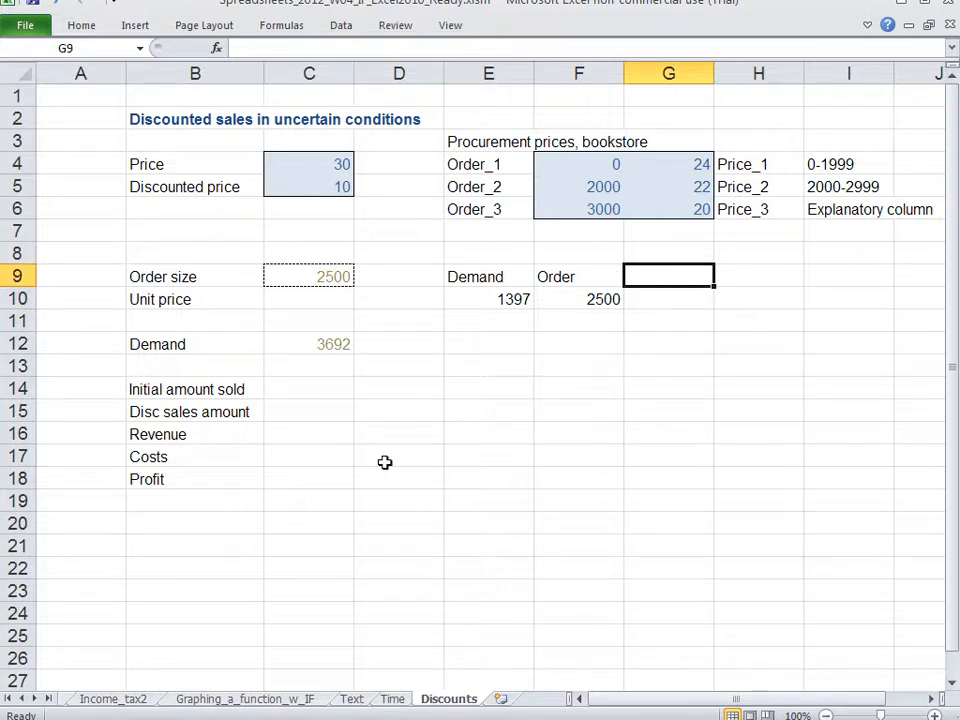
type("Initial")
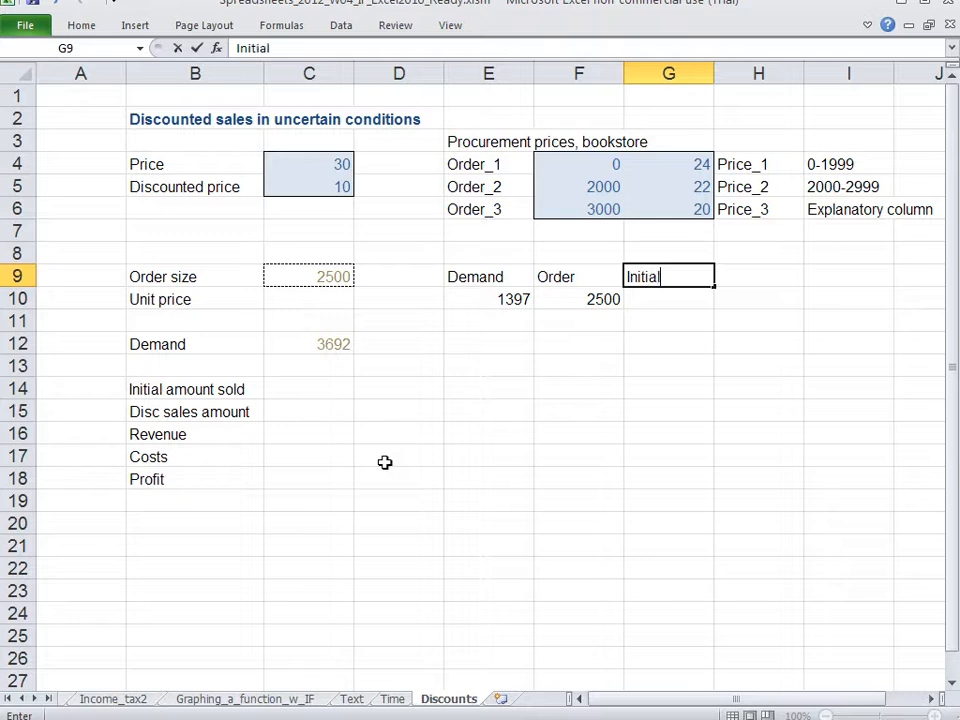
key("Return")
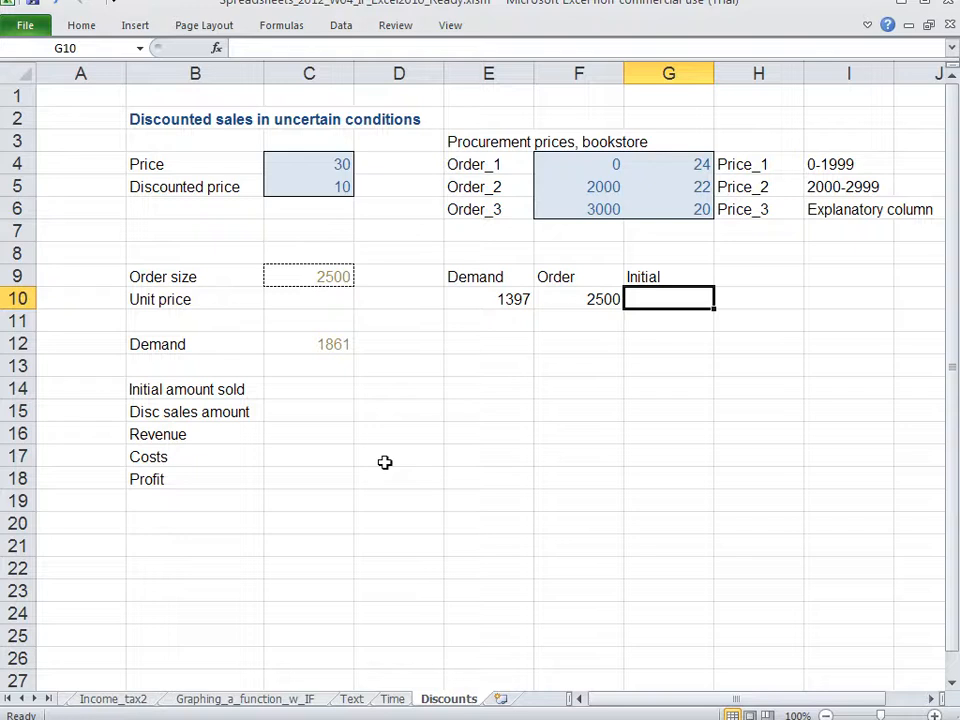
type("1397")
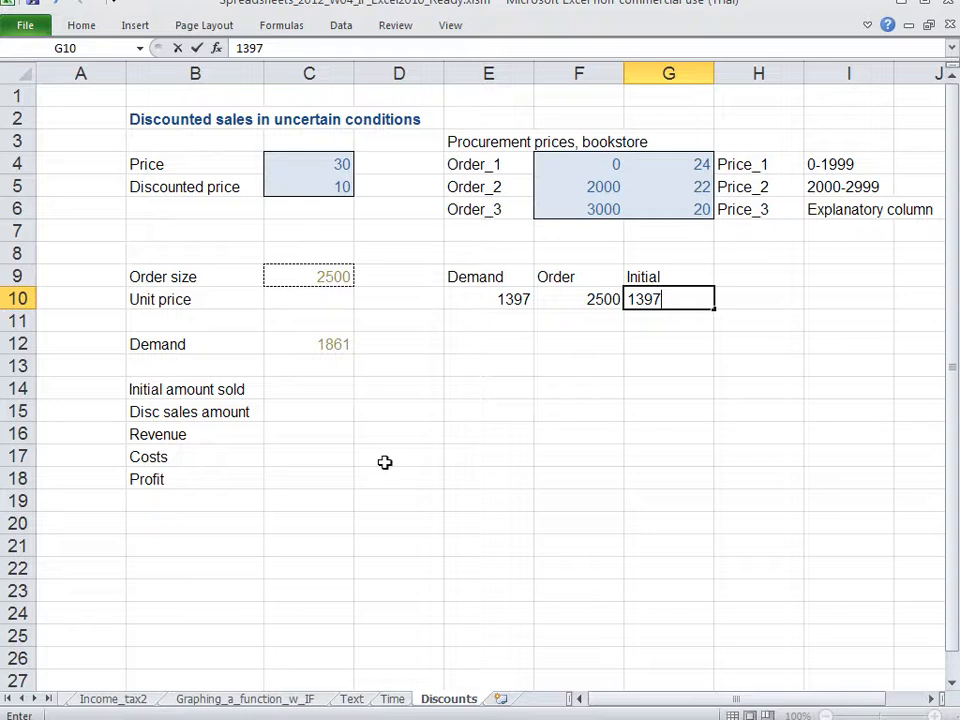
key("Return")
Add the heading Disc in cell H9 with the value 1103 below it in H10.
key("Right")
key("Up")
key("Up")
type("Disc")
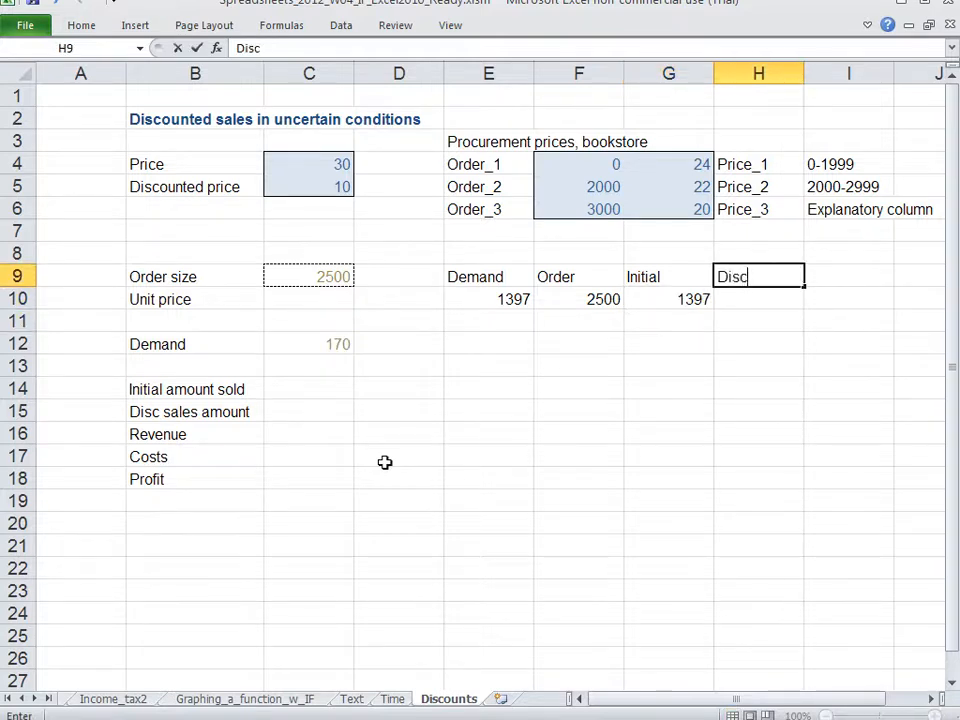
key("Return")
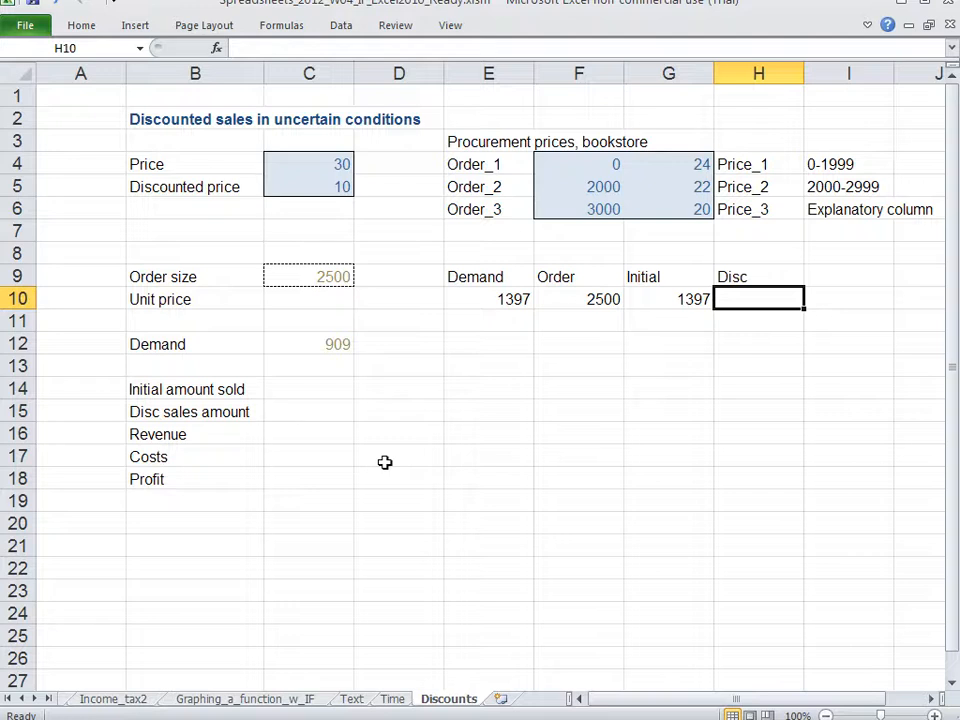
type("1103")
key("Return")
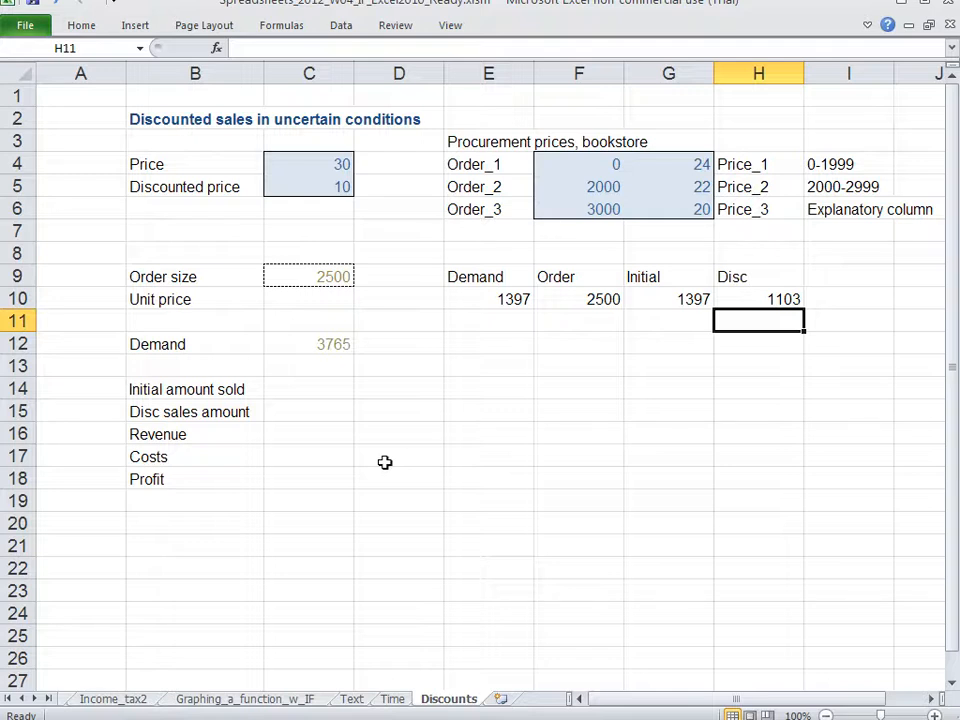
Review the example's demand, order, initial and discounted amounts across cells E10 to H10.
key("Left")
key("Left")
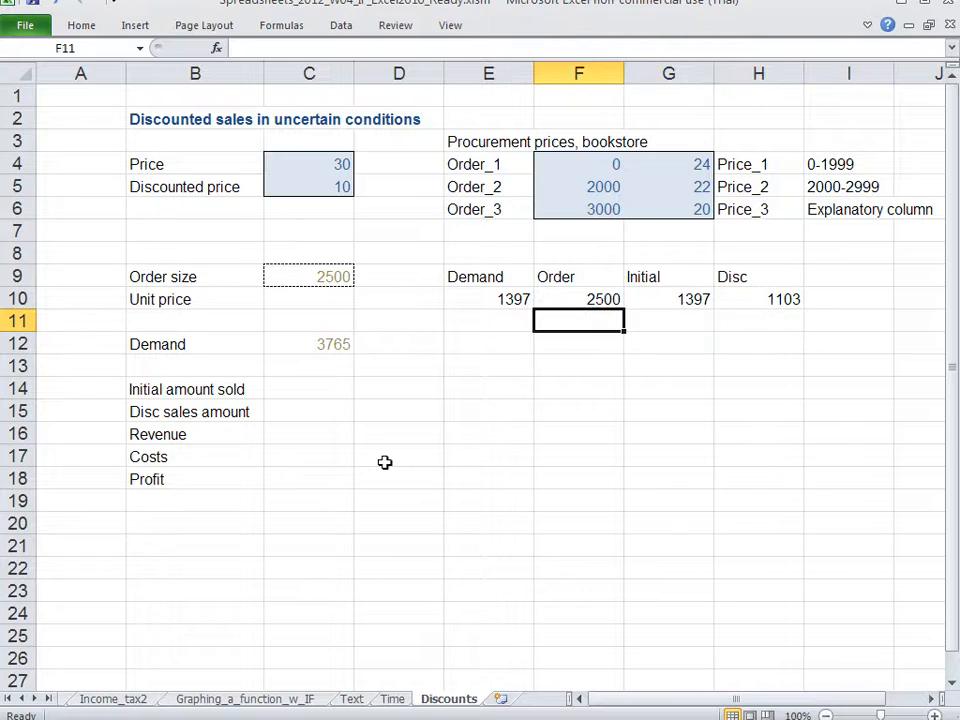
key("Left")
key("Up")
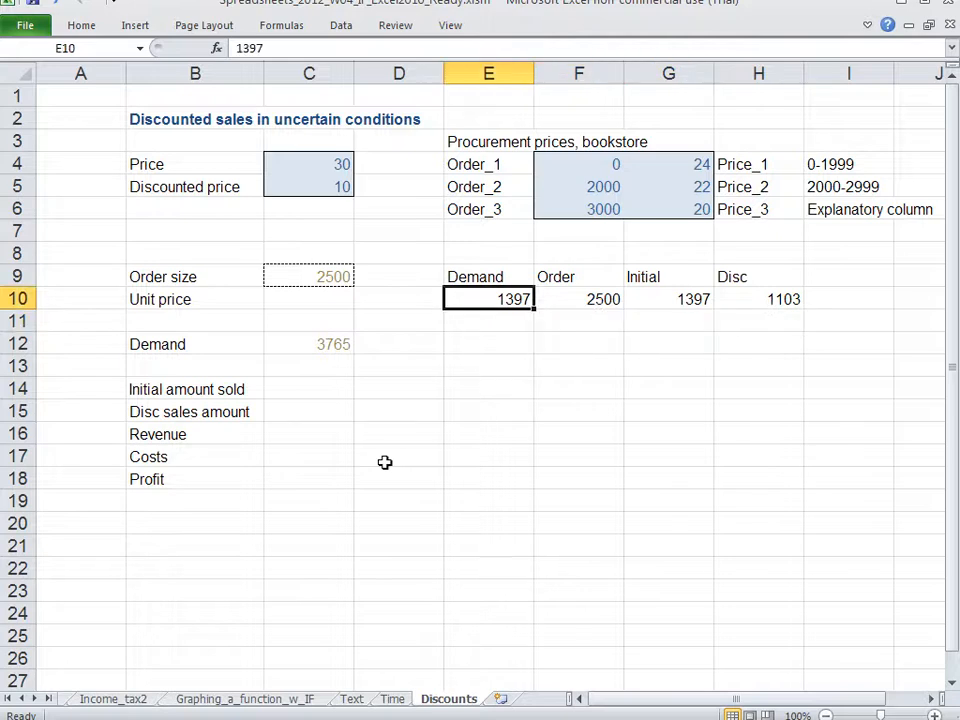
key("Right")
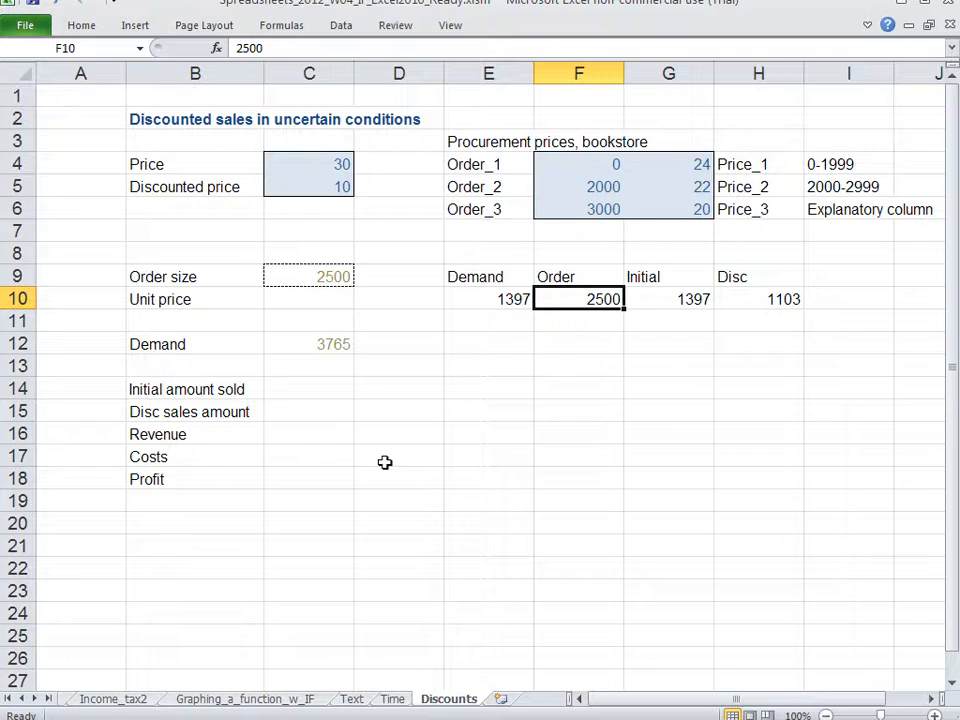
key("Right")
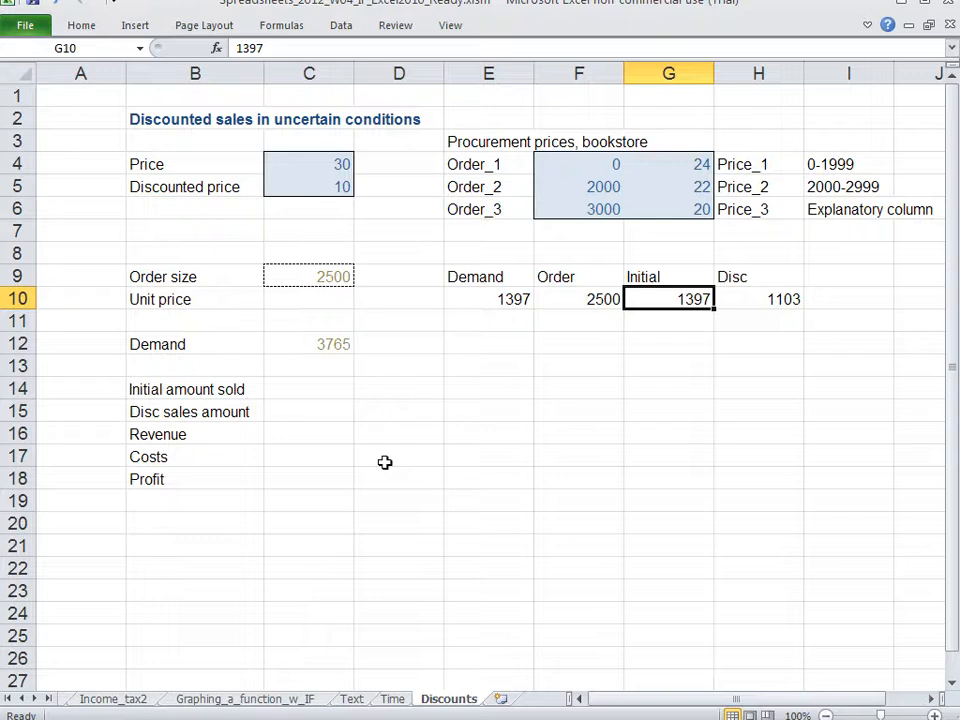
key("Right")
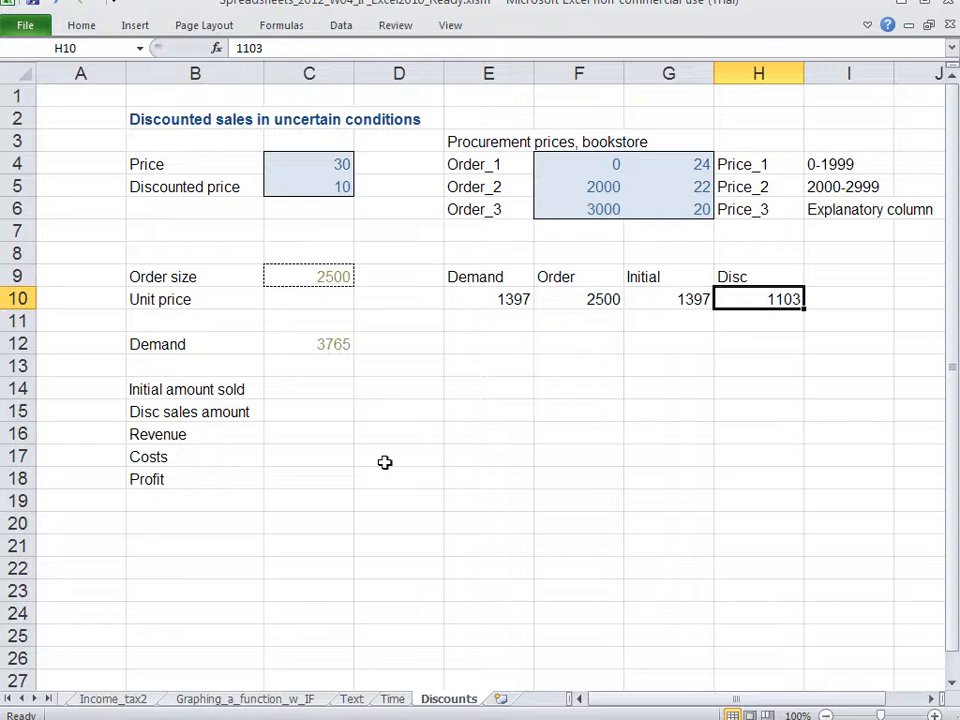
Recalculate the random demand for a second example and record 2873 in cell E11.
key("Down")
key("Left")
key("Left")
key("Left")
key("F9")
key("F9")
key("F9")
key("F9")
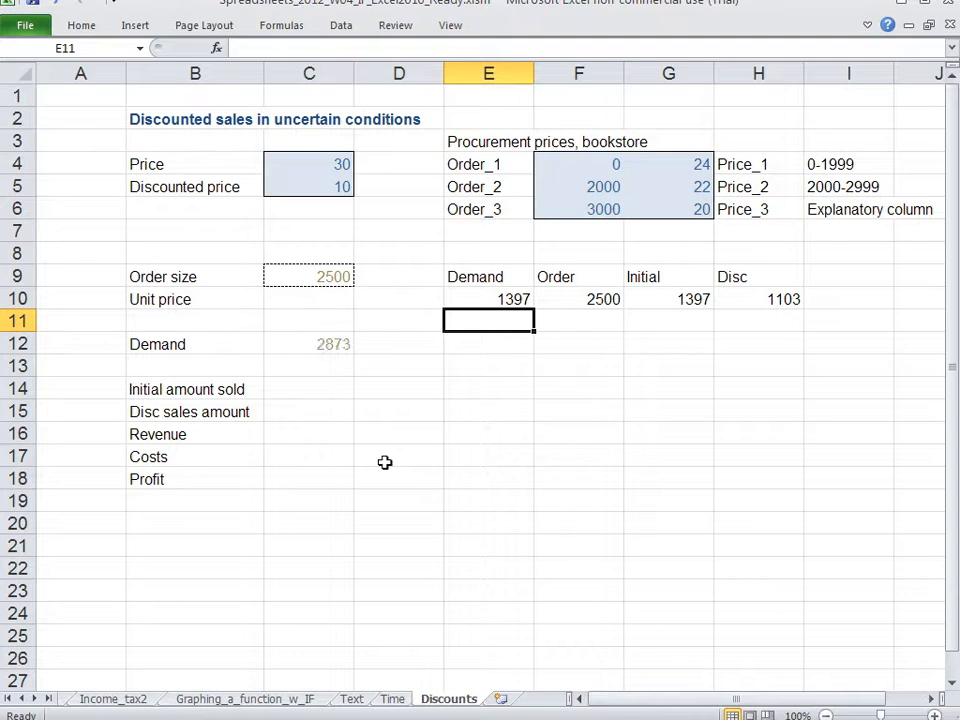
type("1")
key("BackSpace")
type("2")
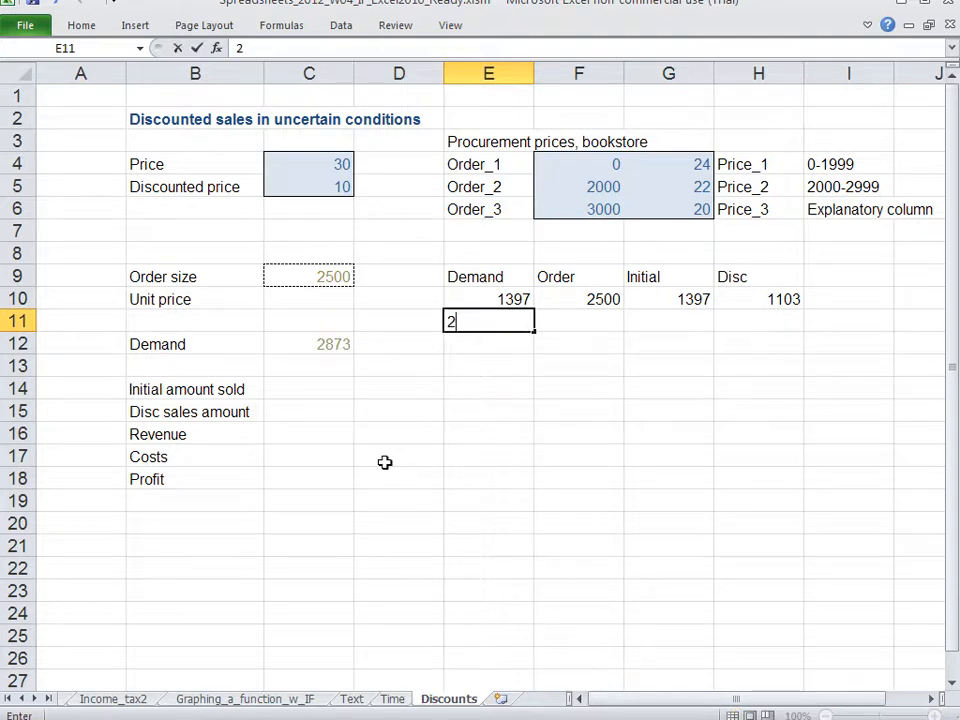
type("873")
key("Return")
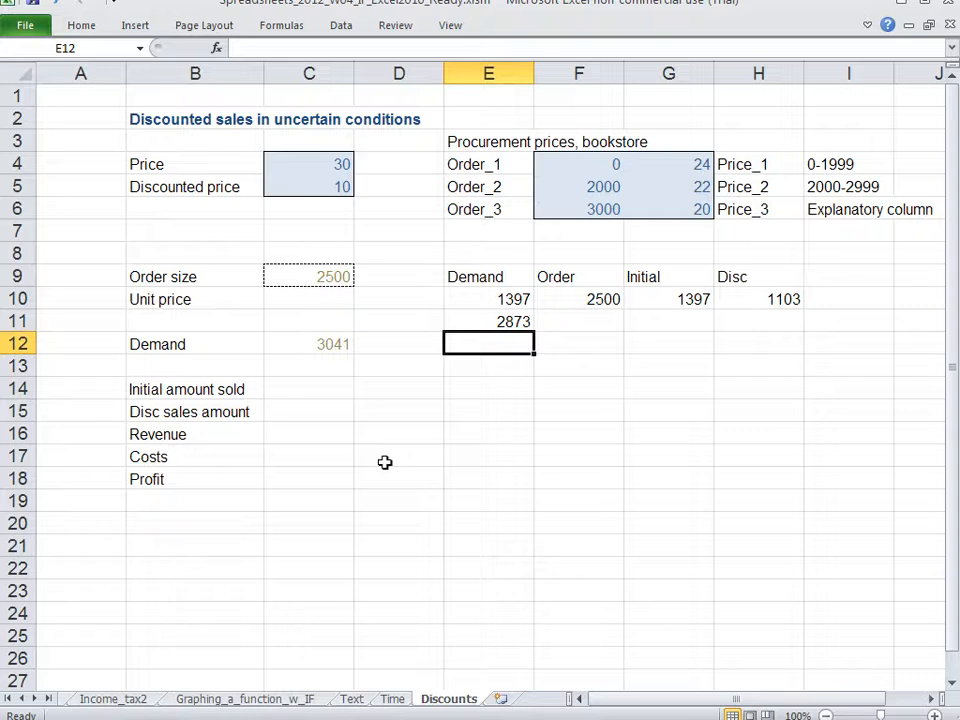
Record the second example's order of 2500 in cell F11.
key("Up")
key("Right")
type("2500")
key("Return")
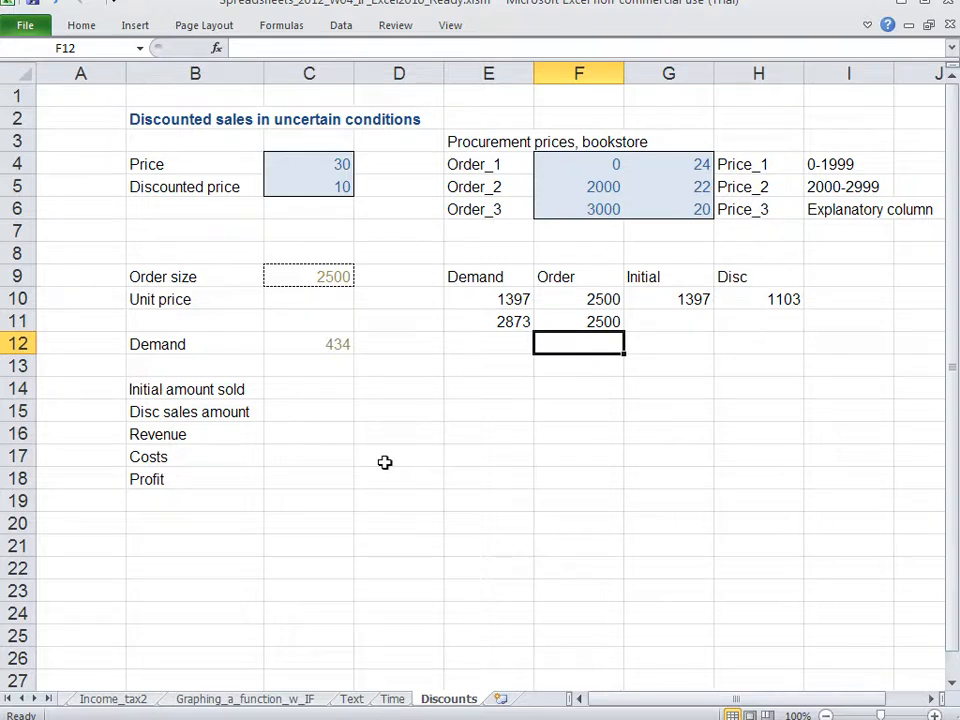
Record the second example's initial amount as 2500 in cell G11 and its discounted amount as 0 in H11.
key("Up")
key("Right")
type("2500")
key("Return")
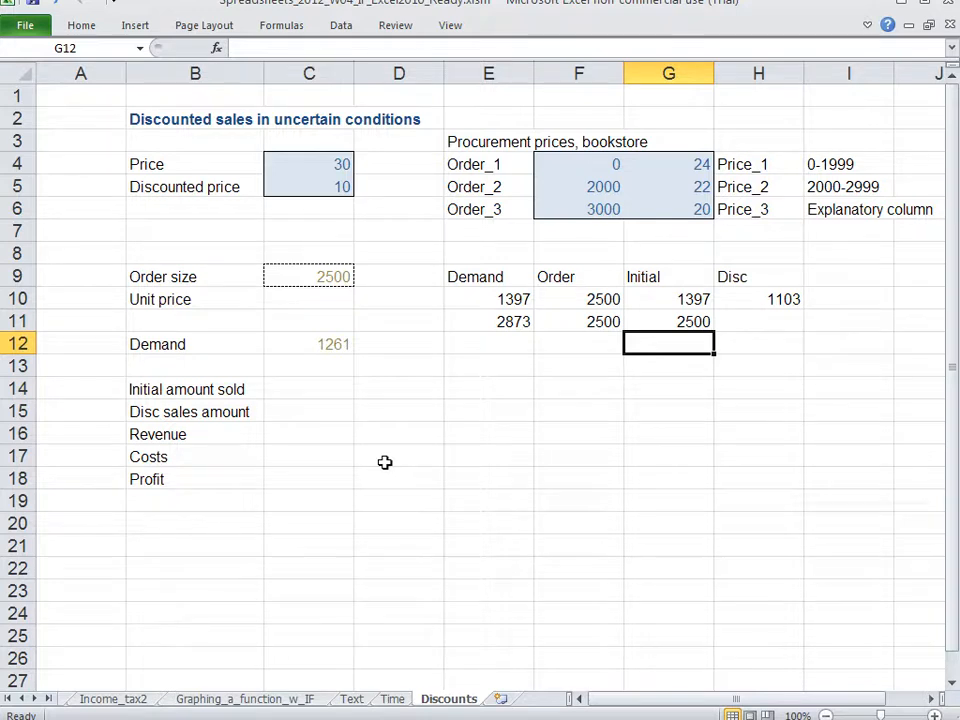
key("Up")
key("Right")
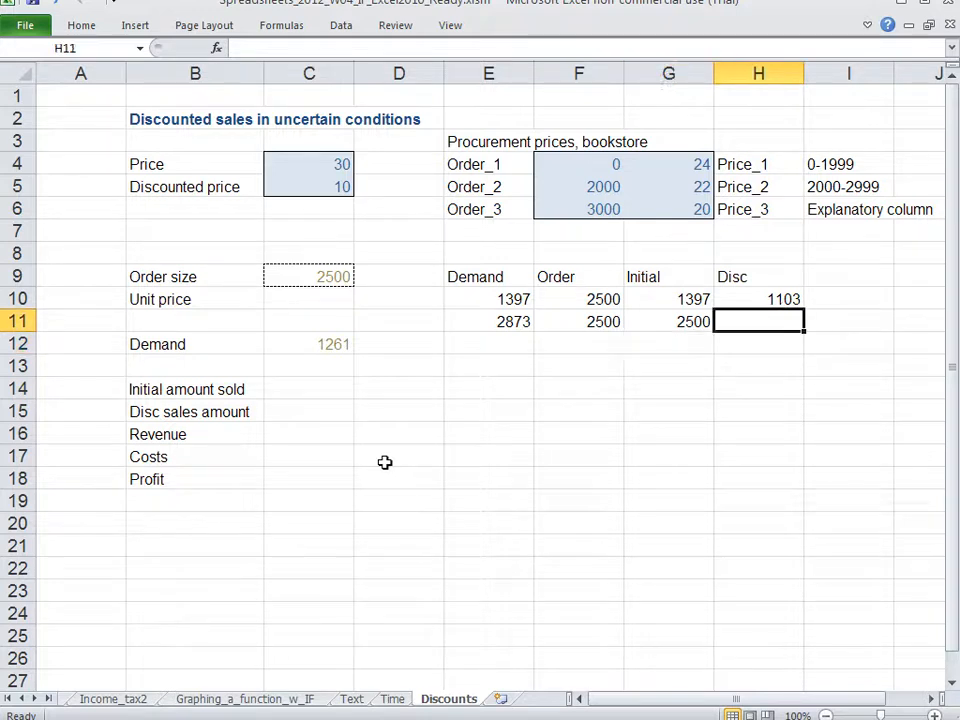
type("0")
key("Return")
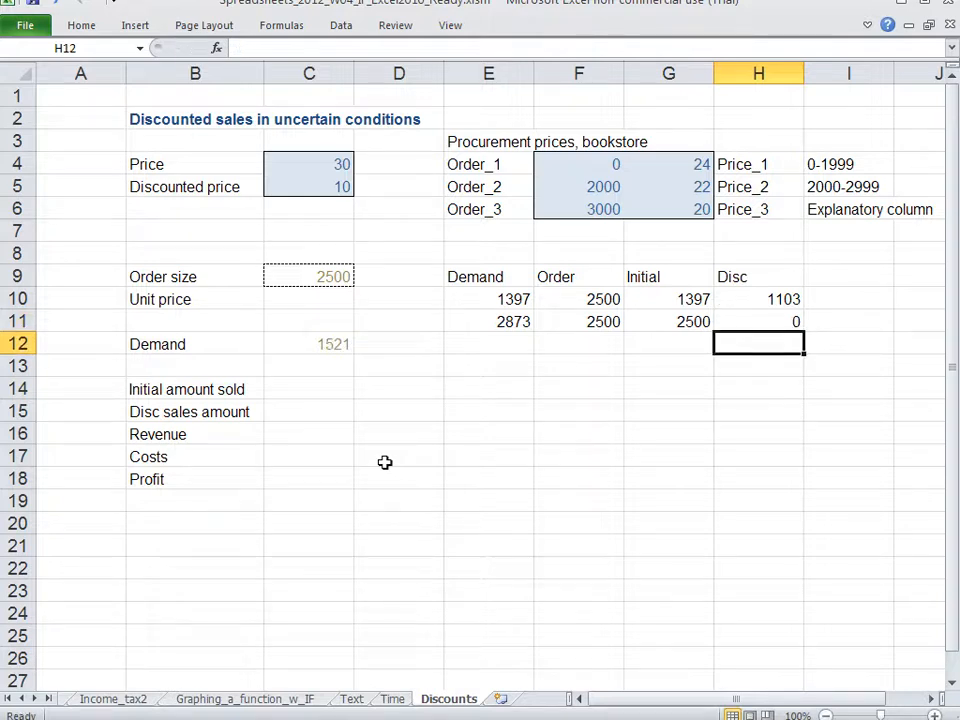
Review the second example's order, initial and discounted amounts across cells F11 to H11.
key("Left")
key("Left")
key("Up")
key("Left")
key("Right")
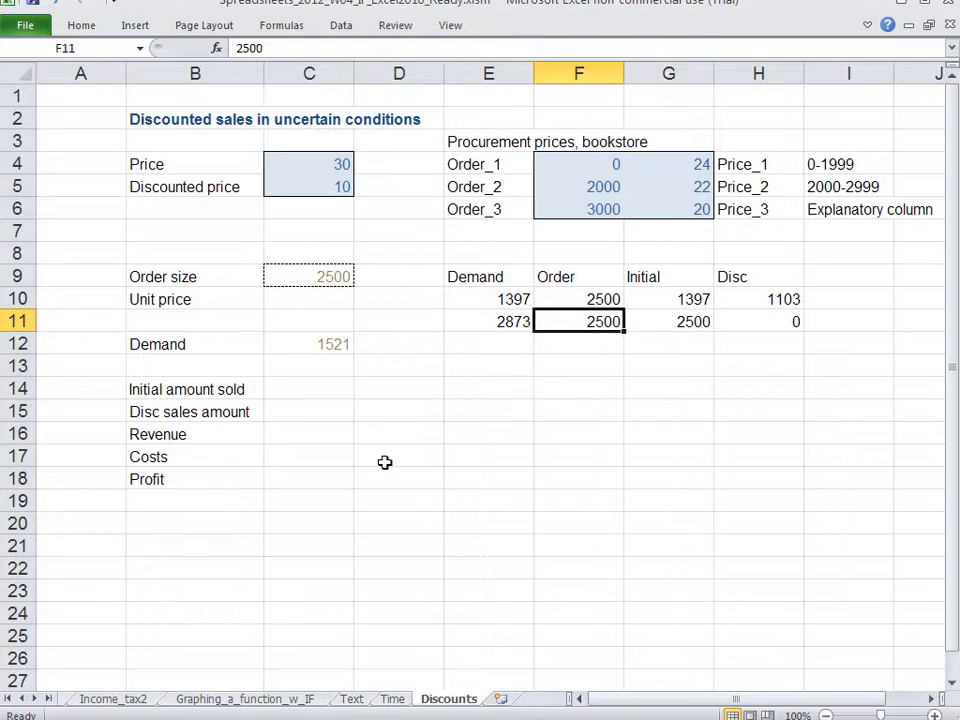
key("Right")
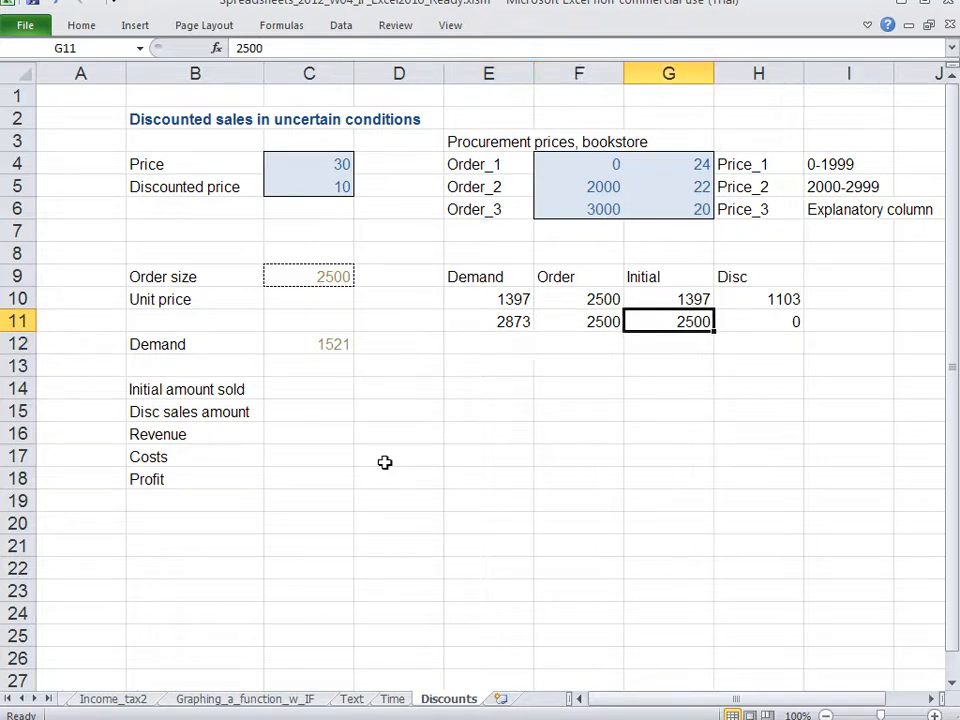
key("Right")
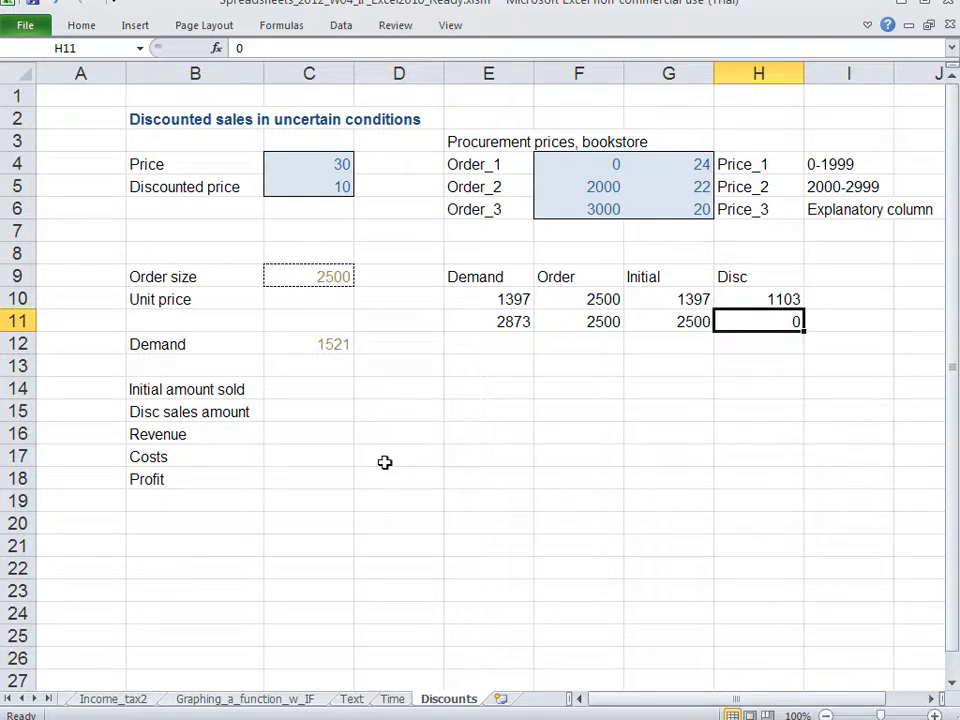
Compare the two examples in E10:H11, row by row and by demand, order and discounted amounts.
key("Left")
key("Left")
key("Left")
key("Left")
key("Left")
key("Down")
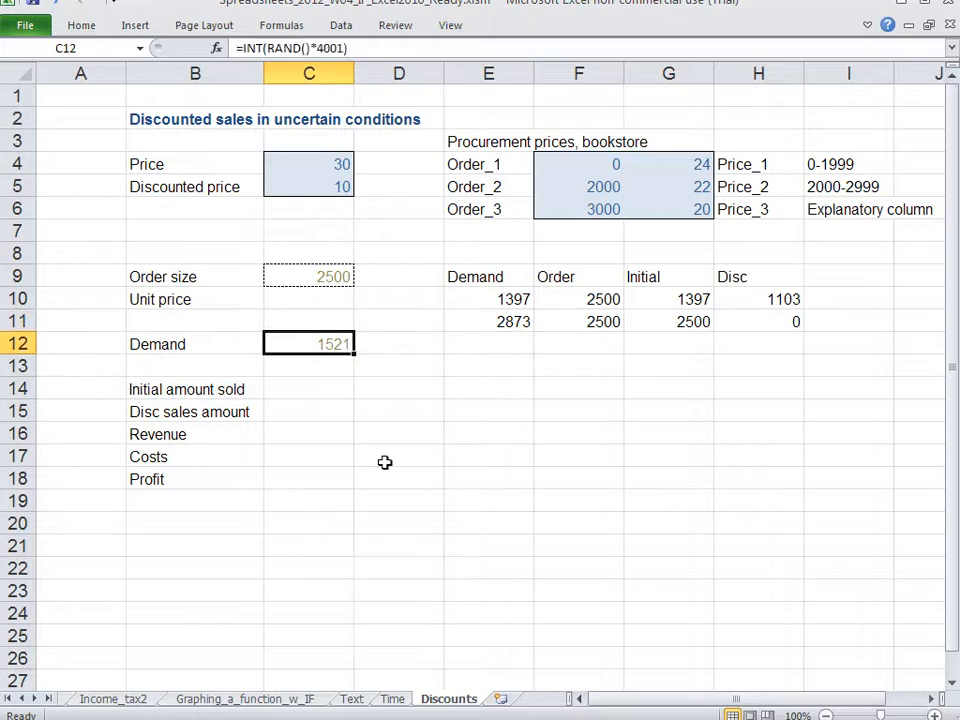
key("Down")
key("Down")
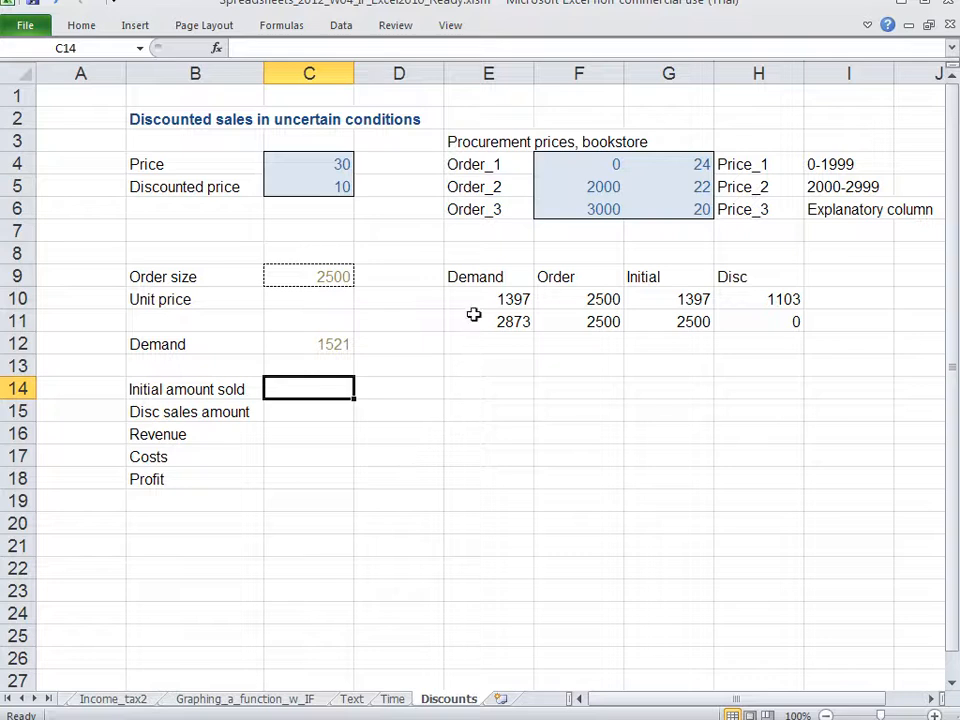
left_click_drag(475, 293, 746, 300)
left_click_drag(456, 320, 742, 318)
left_click_drag(497, 298, 581, 322)
left_click_drag(678, 298, 720, 319)
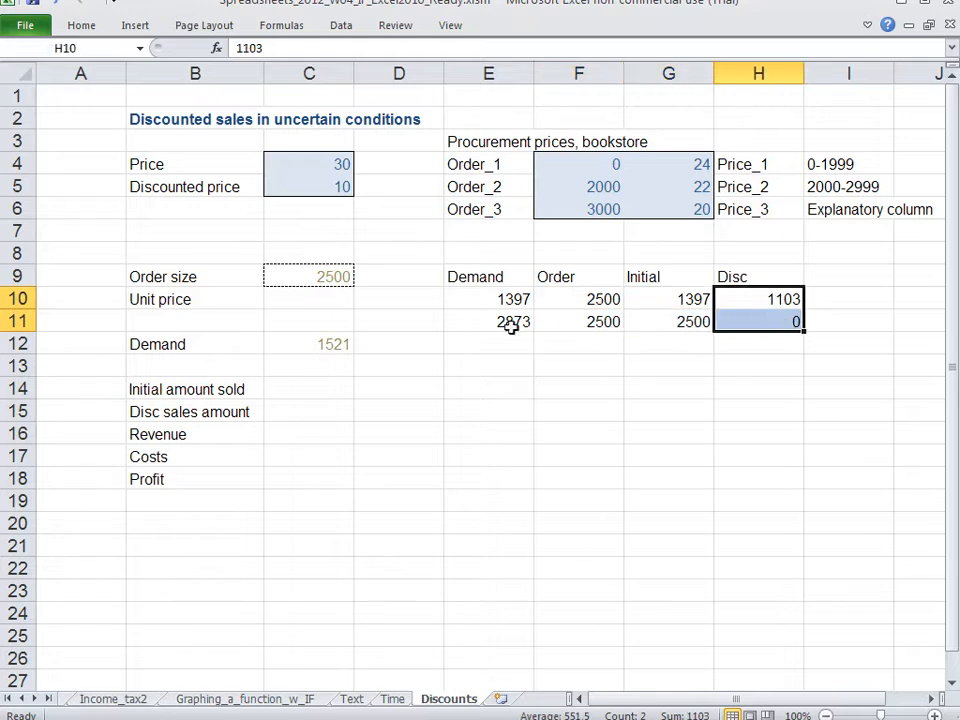
left_click(298, 390)
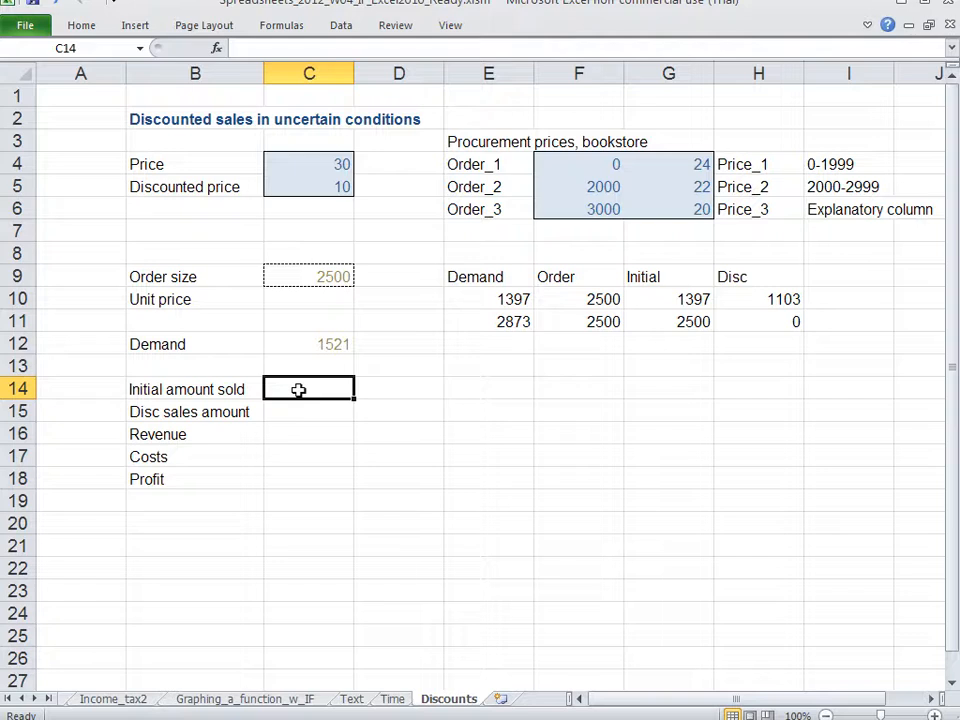
type("=if(")
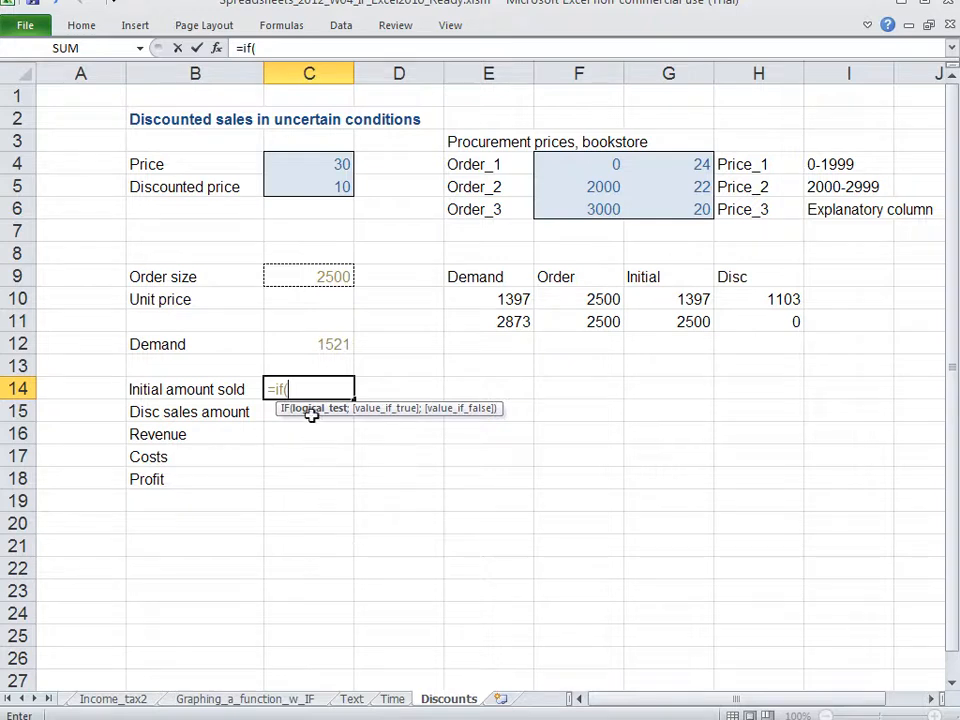
left_click(310, 344)
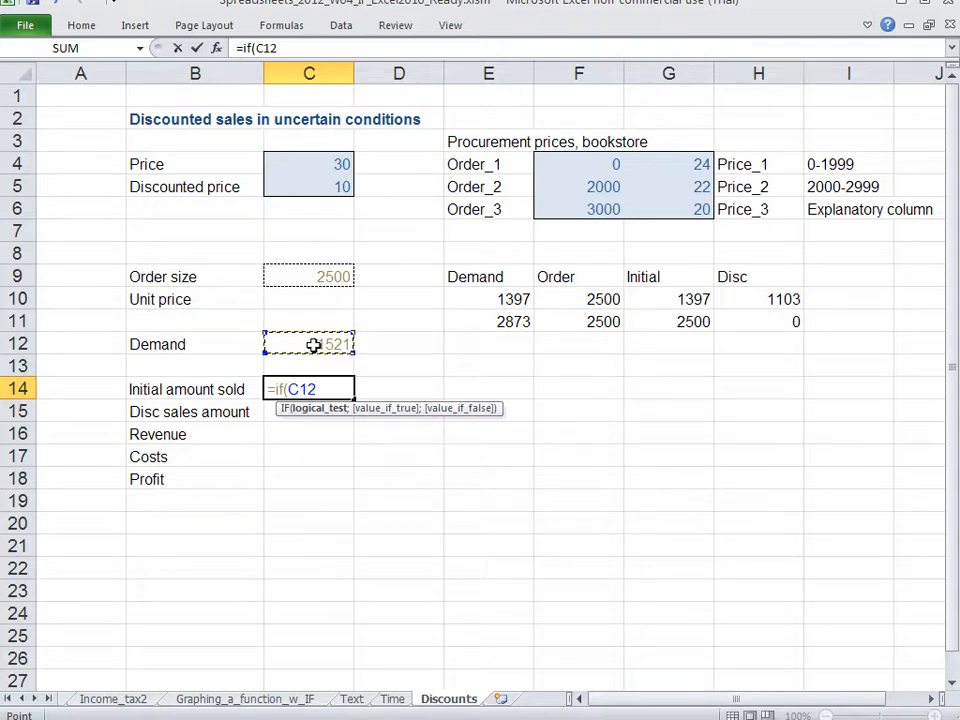
key("Escape")
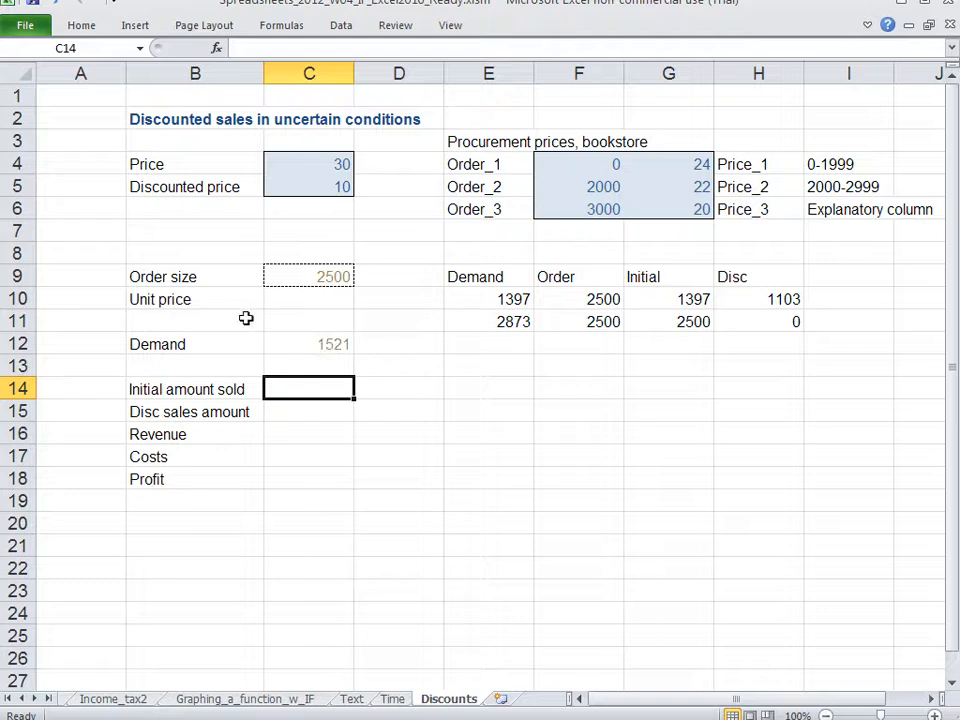
Create cell names for the model range B4:C18 from the labels in its left column.
left_click_drag(192, 163, 310, 490)
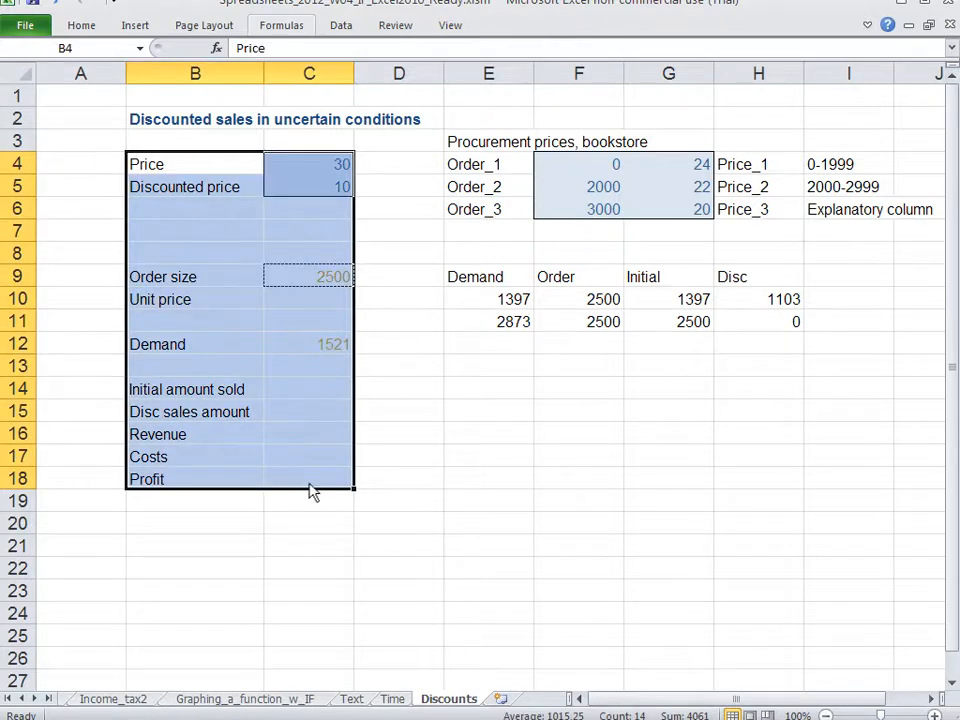
left_click(271, 31)
left_click(489, 92)
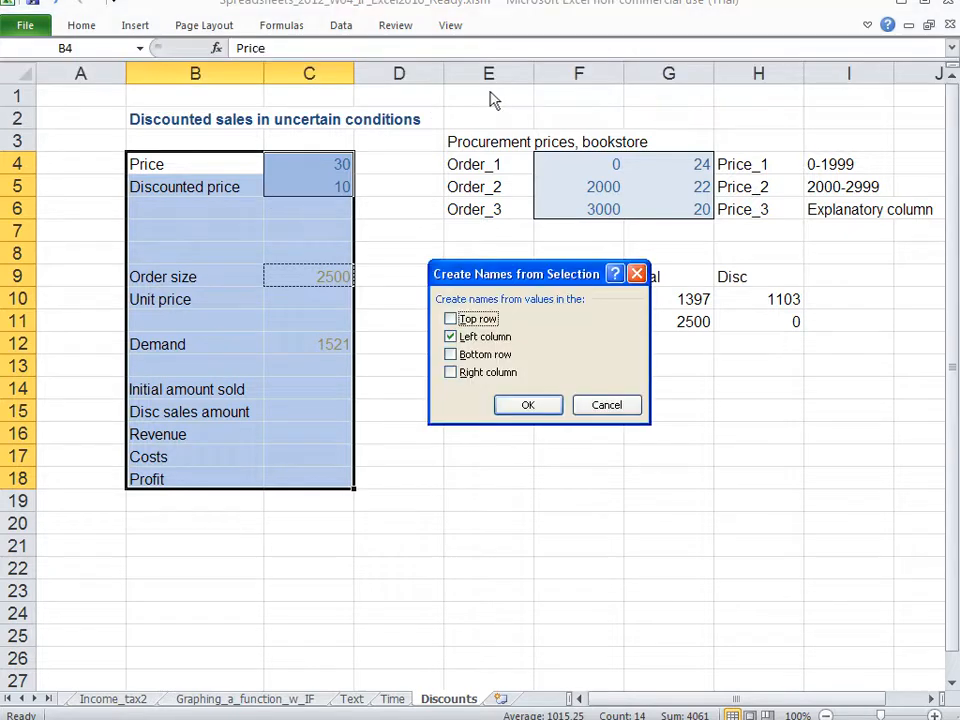
key("Return")
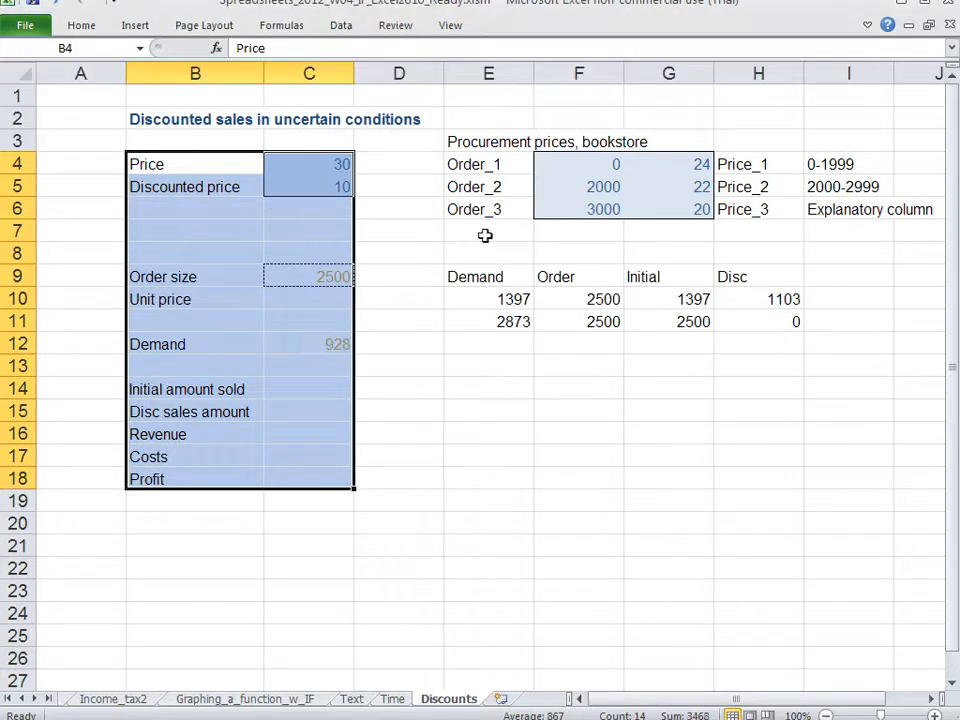
Name the order threshold cells F4:F6 using the Order_1 to Order_3 labels in the left column of E4:F6.
left_click_drag(484, 162, 558, 203)
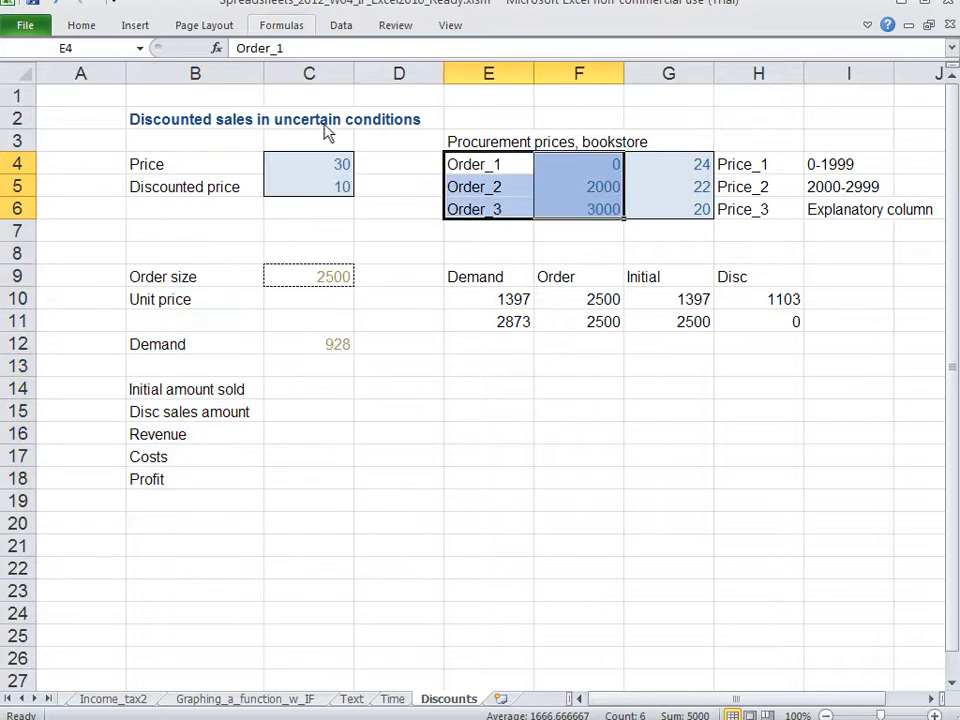
left_click(275, 26)
left_click(462, 96)
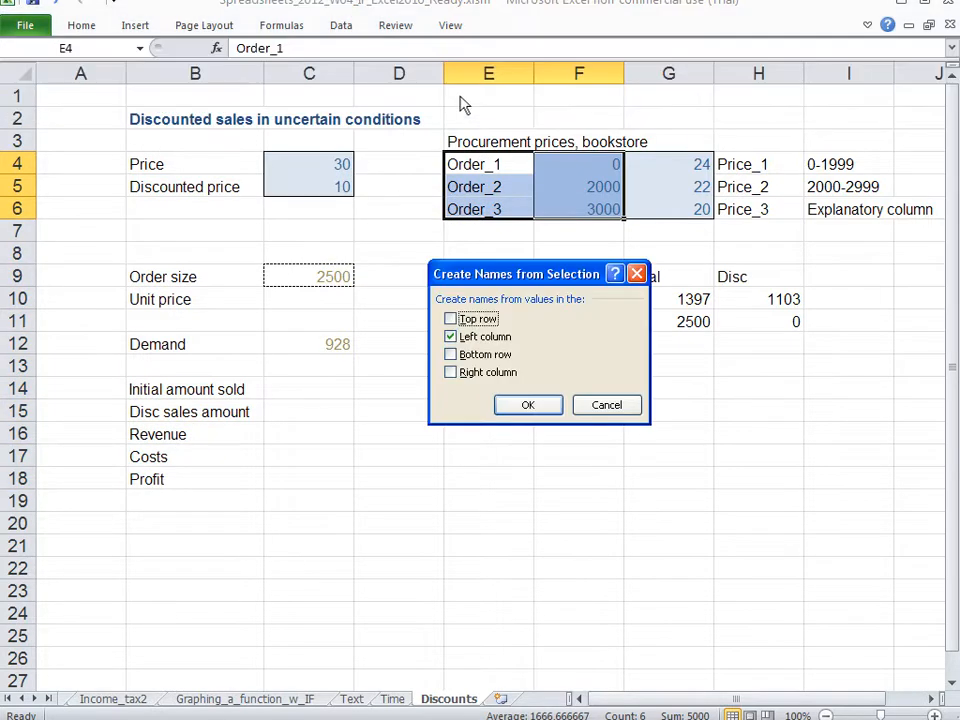
left_click(524, 404)
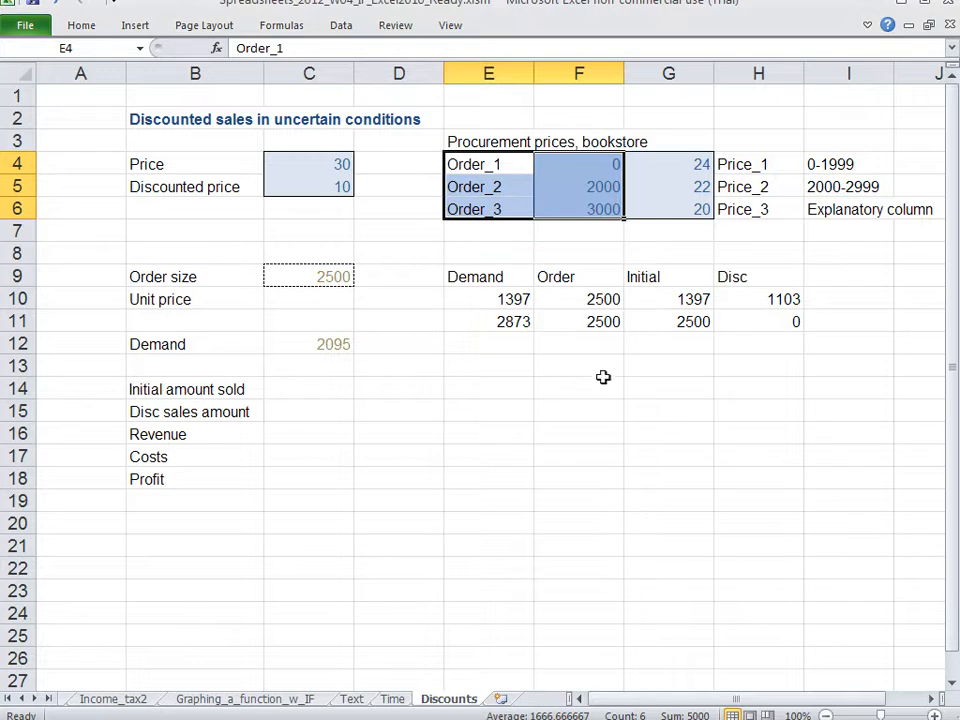
Name the procurement price cells G4:G6 using only the right-column labels Price_1 to Price_3, without top-row names.
left_click_drag(679, 164, 738, 208)
left_click(281, 25)
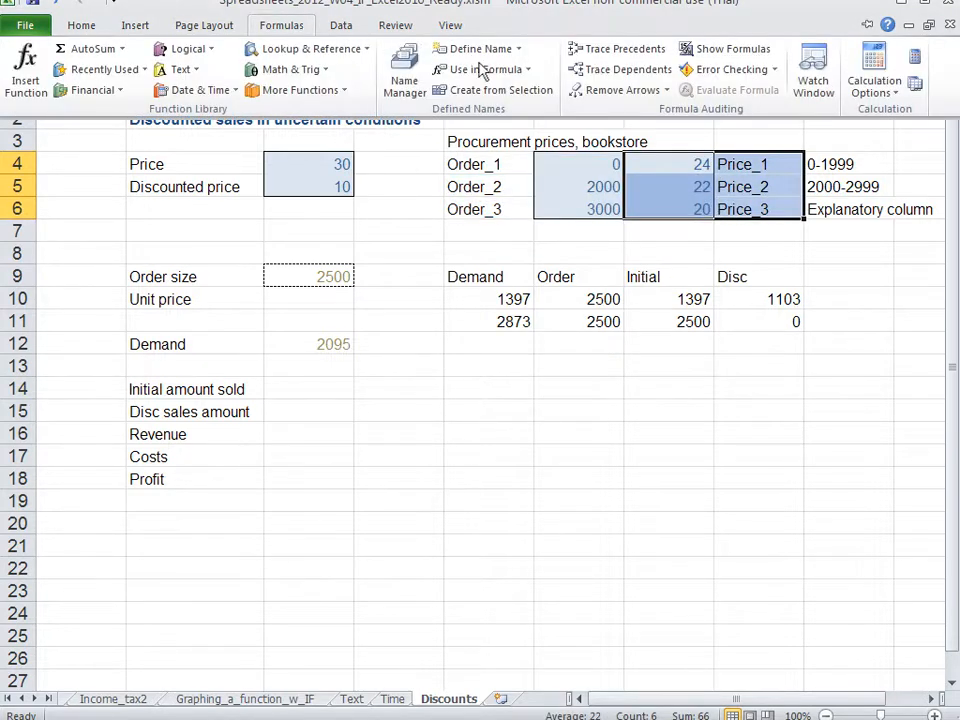
left_click(491, 90)
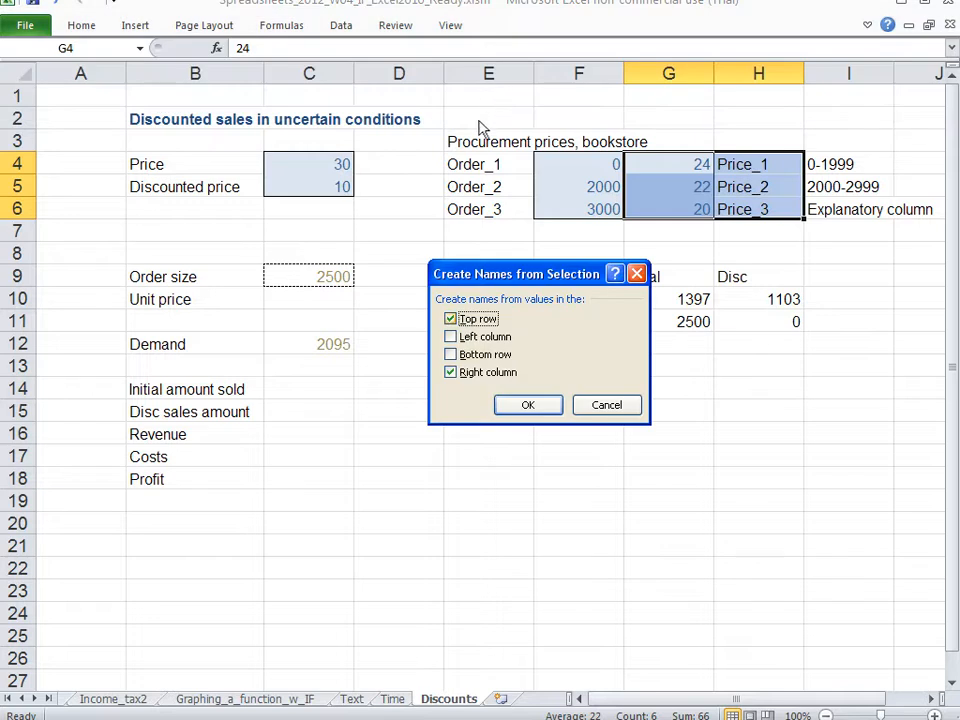
left_click(452, 318)
left_click(528, 404)
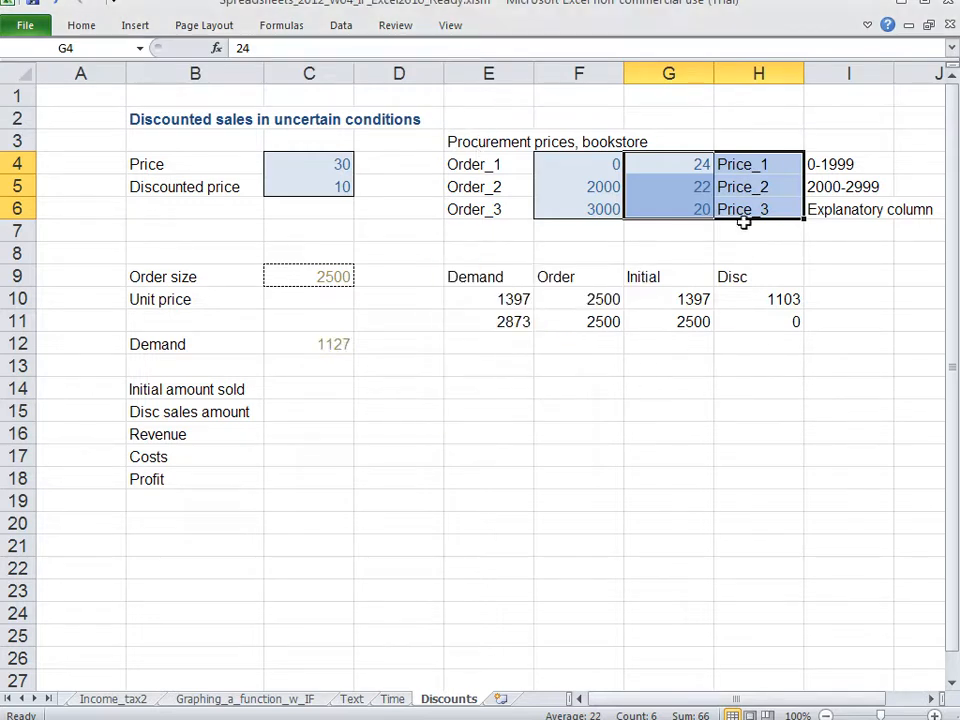
left_click_drag(746, 186, 748, 201)
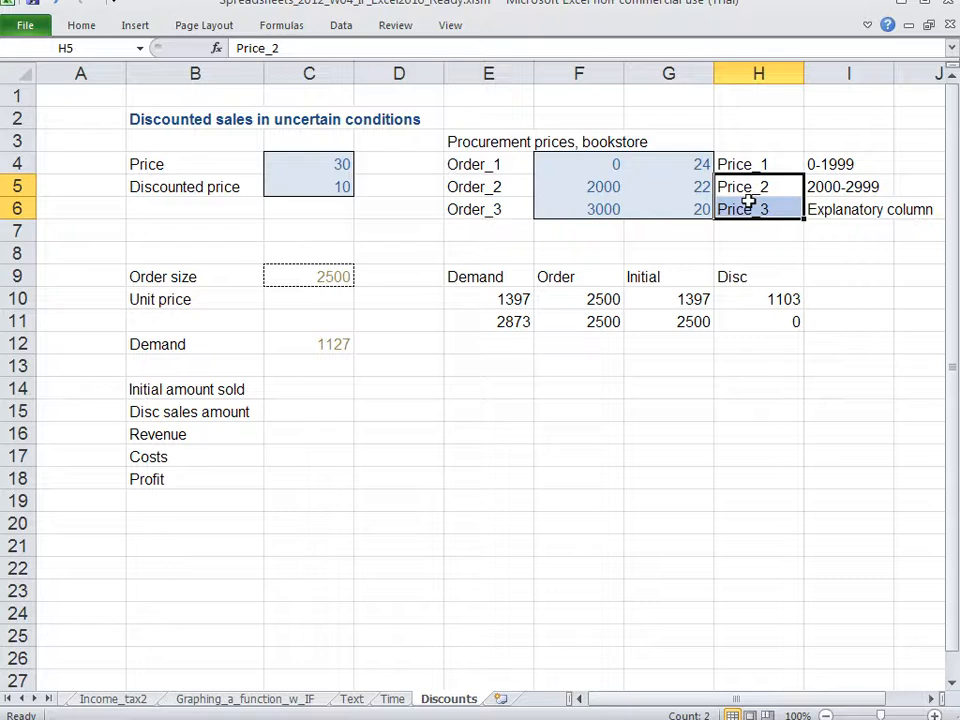
left_click(658, 399)
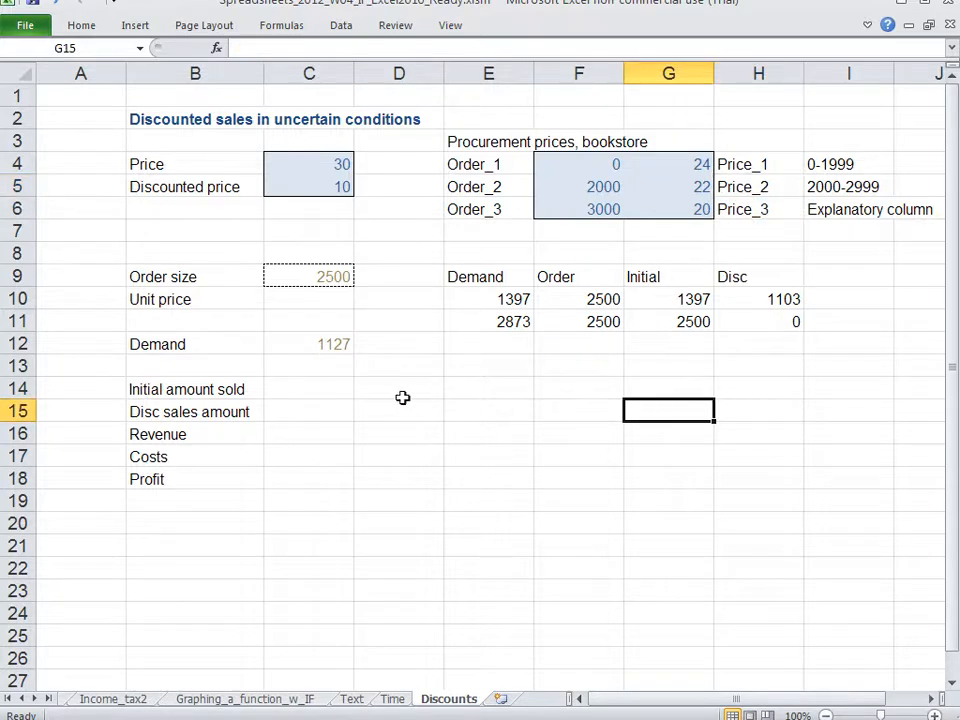
Build an IF formula for the initial amount sold in C14 that tests Demand<Order_size and returns Demand if true, Order_size if false.
left_click(275, 390)
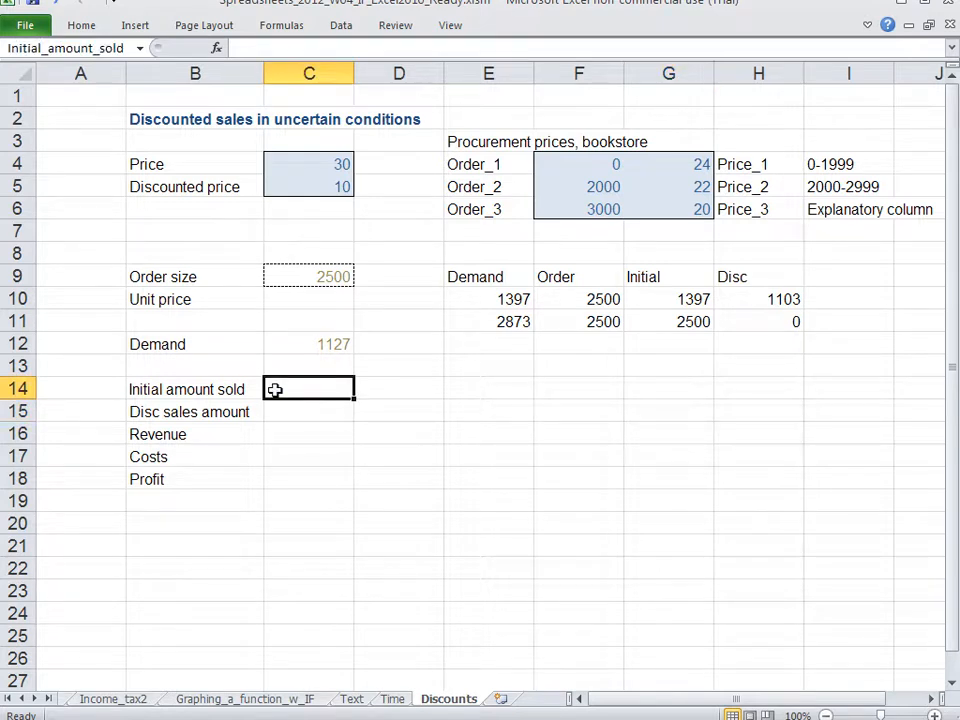
type("=if(")
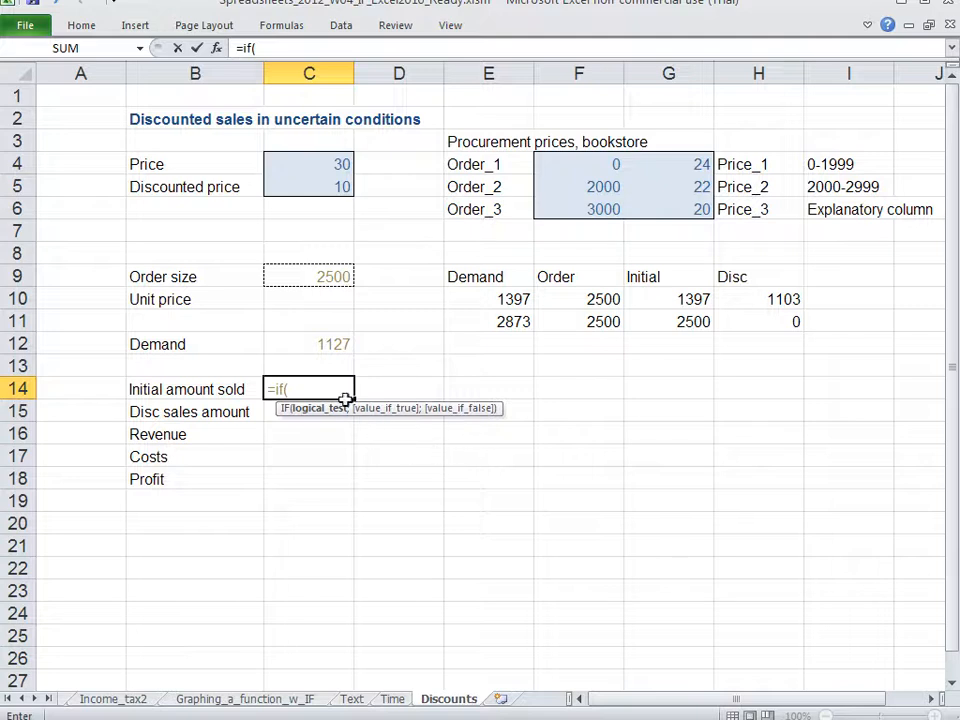
left_click(332, 341)
type("<")
left_click(312, 276)
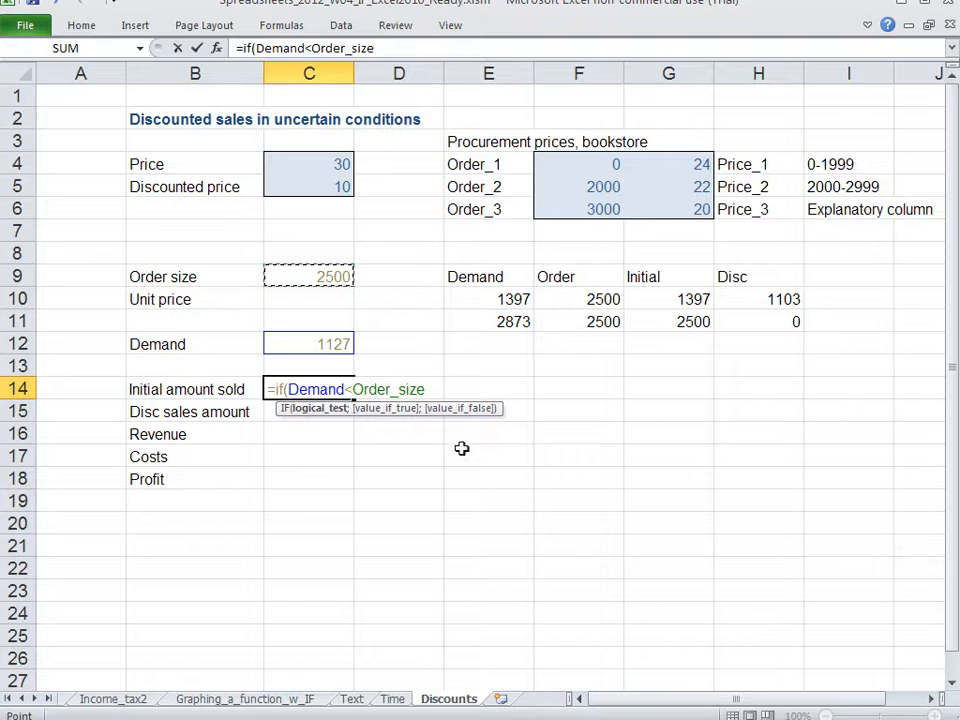
type(";")
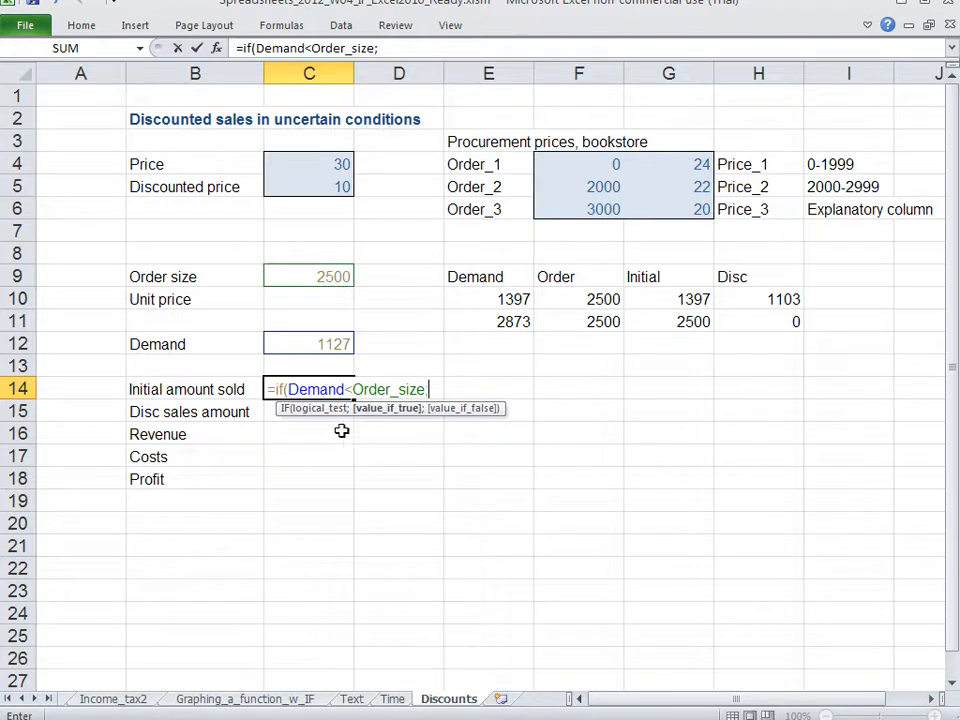
left_click(274, 341)
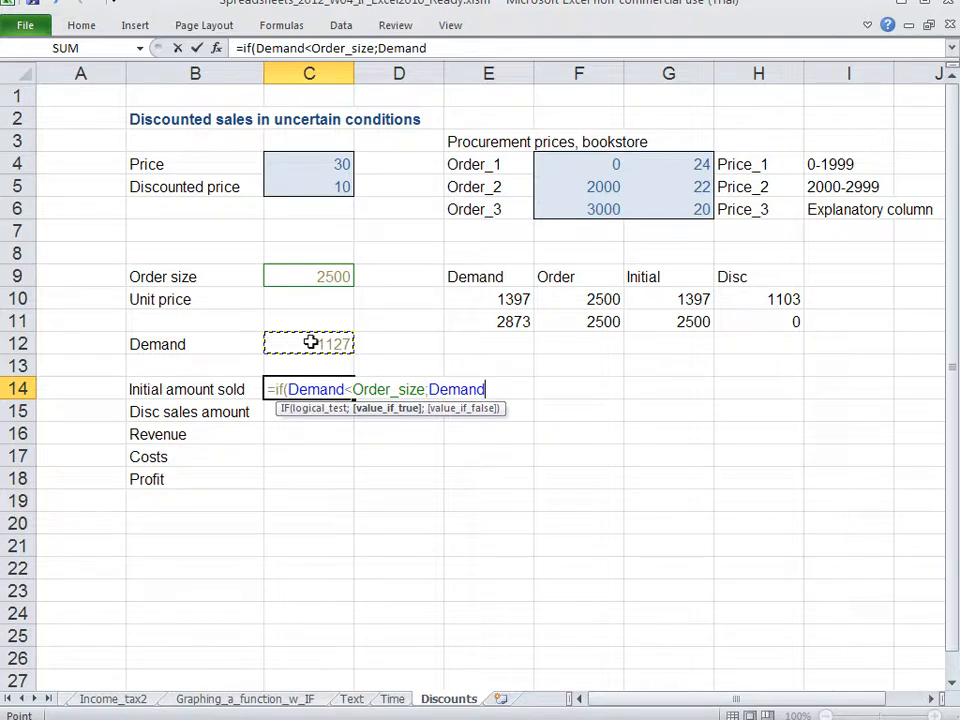
type(";")
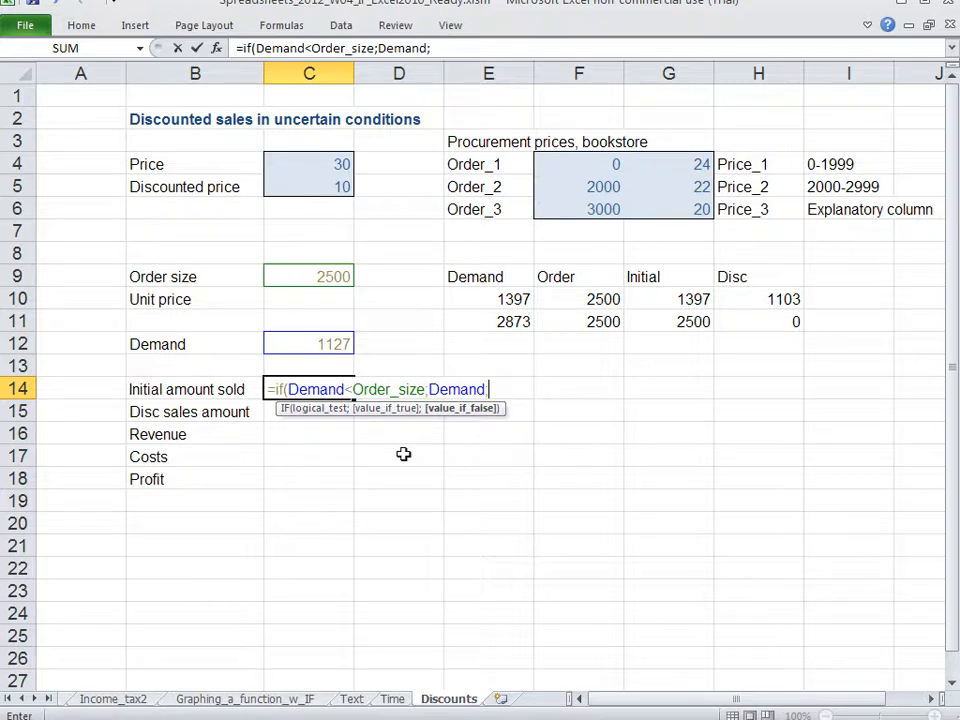
left_click(305, 274)
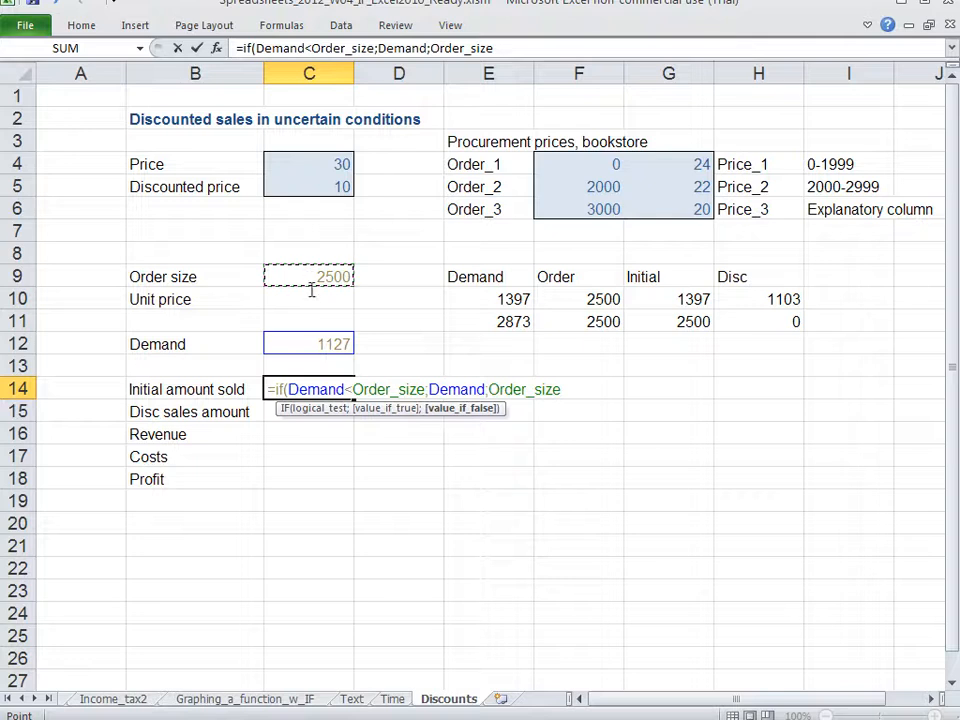
Check the condition and both outcomes inside the C14 formula, close its parenthesis and enter it.
left_click_drag(318, 389, 391, 389)
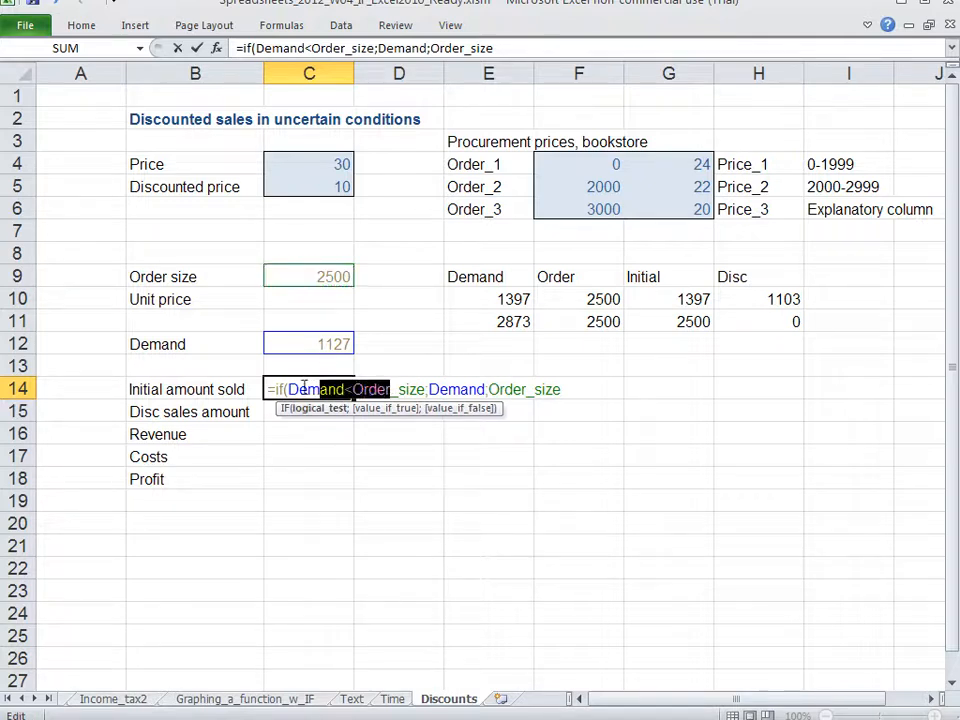
left_click_drag(307, 389, 471, 389)
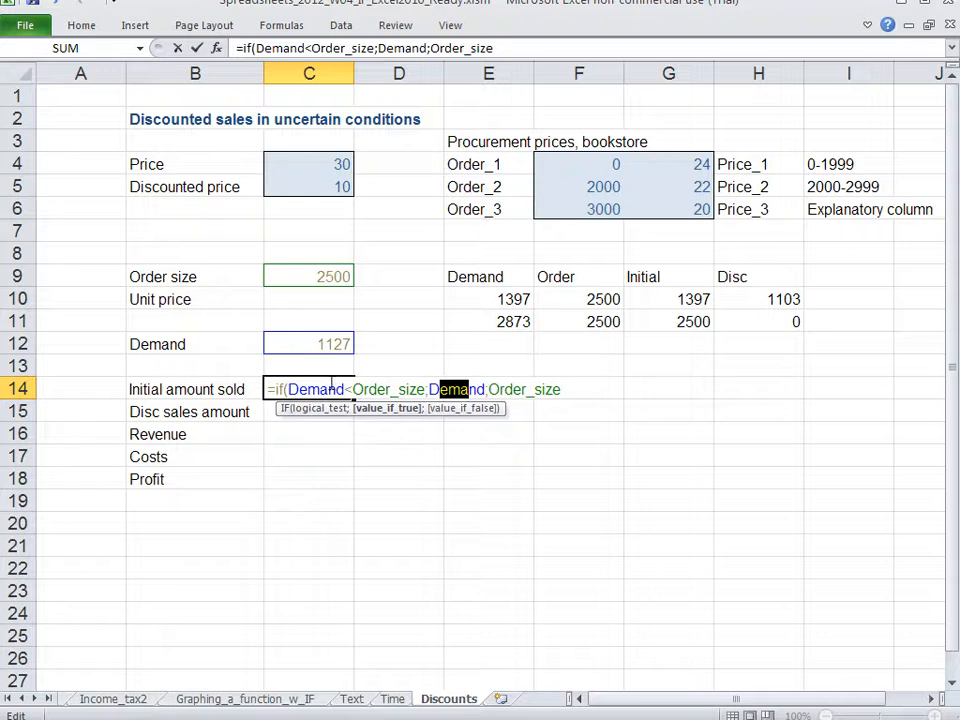
left_click_drag(331, 389, 396, 389)
left_click_drag(503, 389, 558, 387)
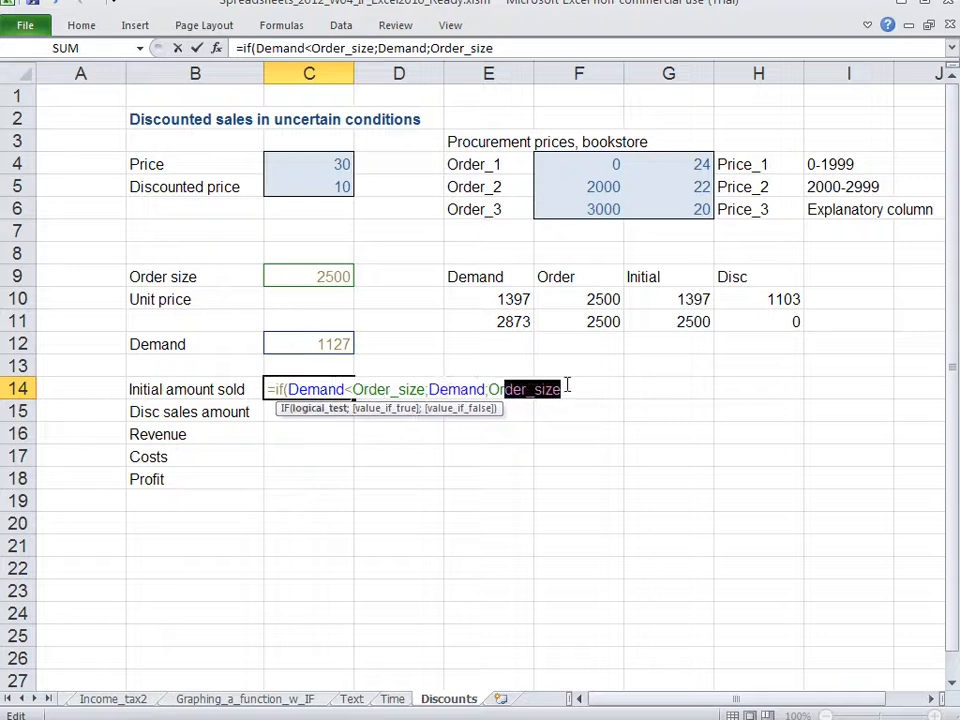
left_click(577, 389)
type(")")
key("Return")
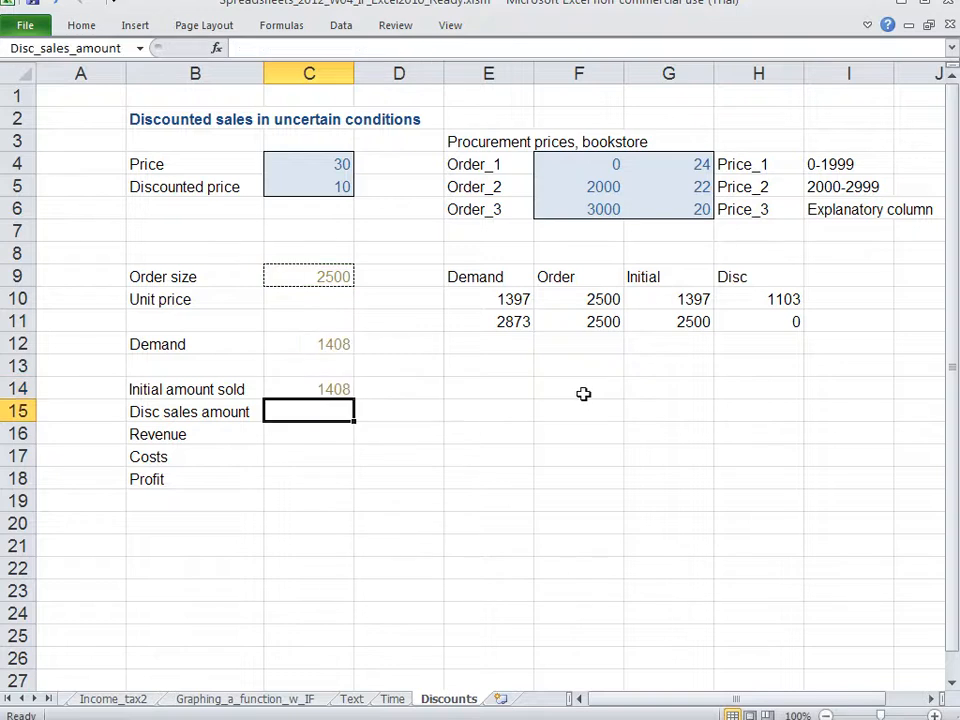
Inspect the entered IF formula for the initial amount sold without changing it.
key("Up")
key("F2")
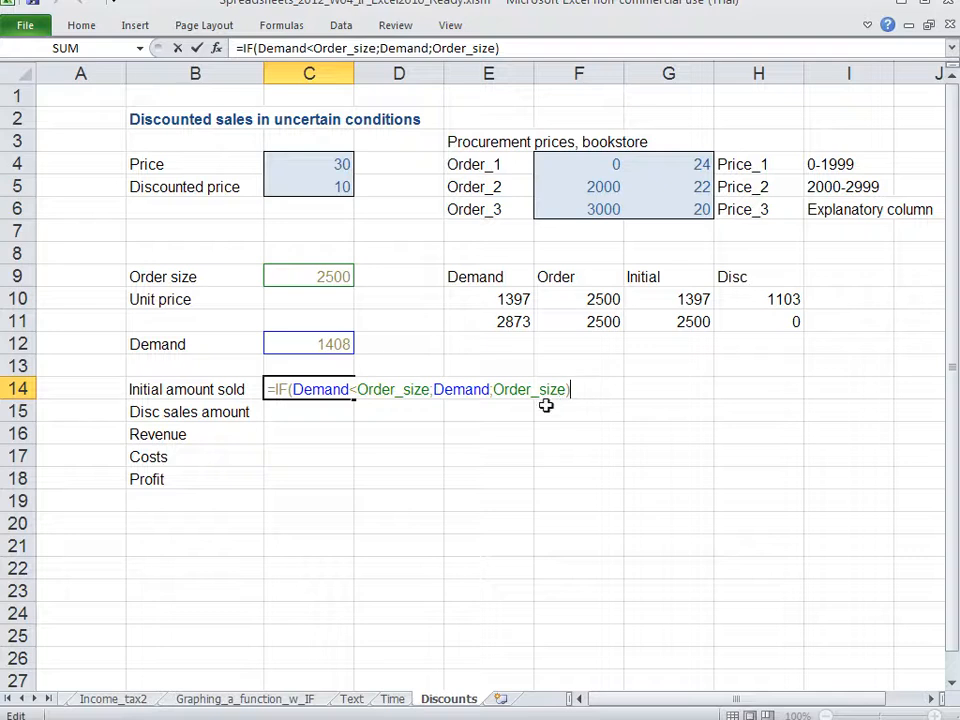
key("Escape")
Enter an IF formula for the discounted sales amount in C15 with the test Demand>Order_size, 0 if true and an empty false value.
left_click(313, 412)
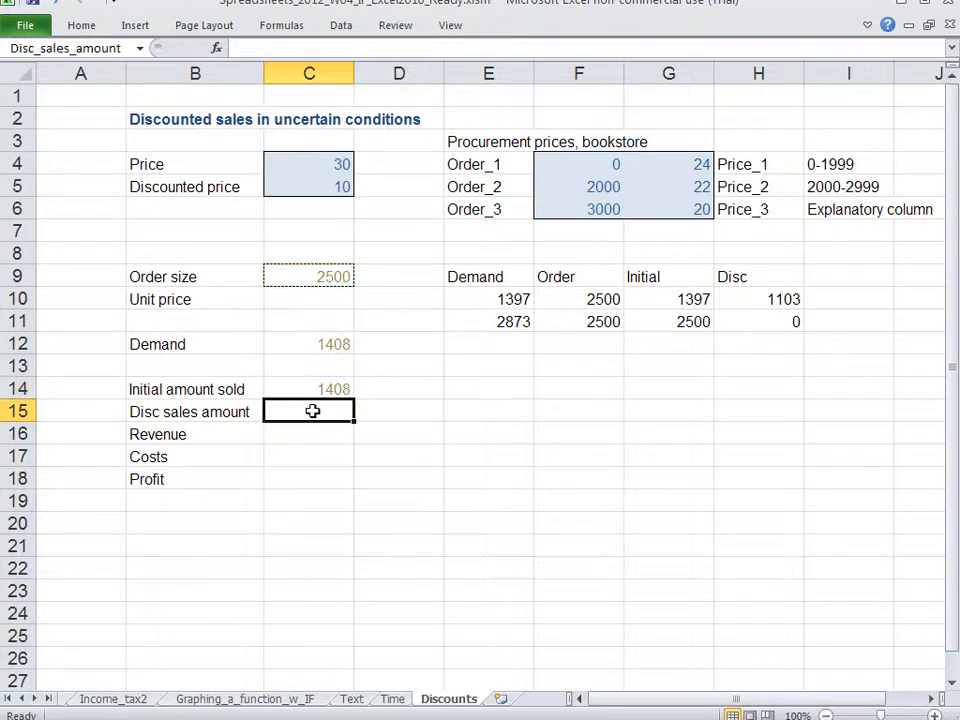
type("=if(")
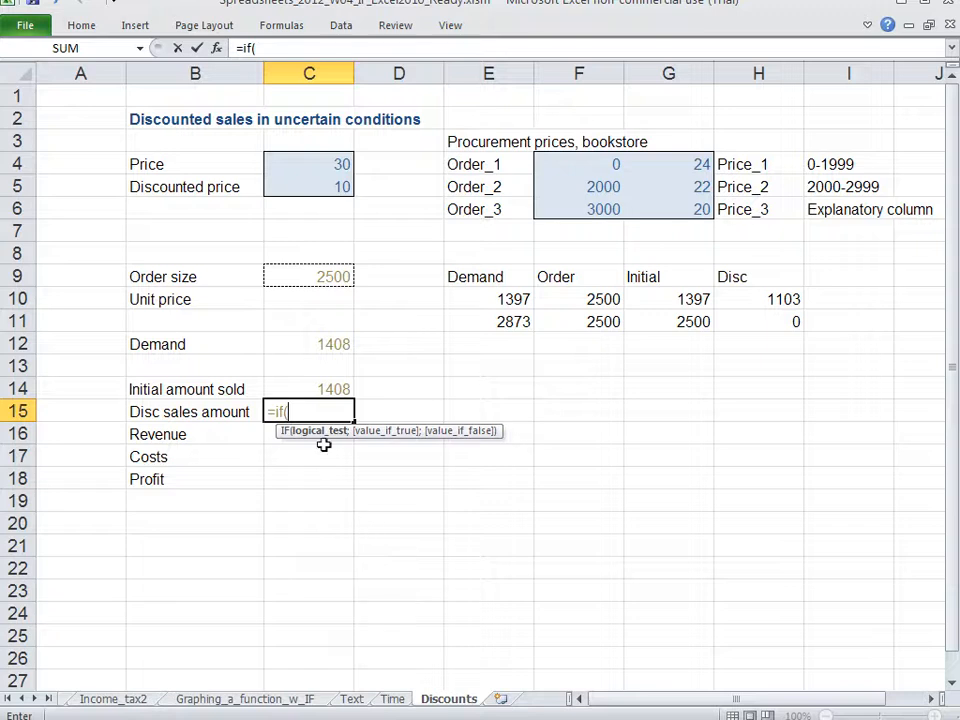
left_click(310, 343)
type(">")
left_click(307, 273)
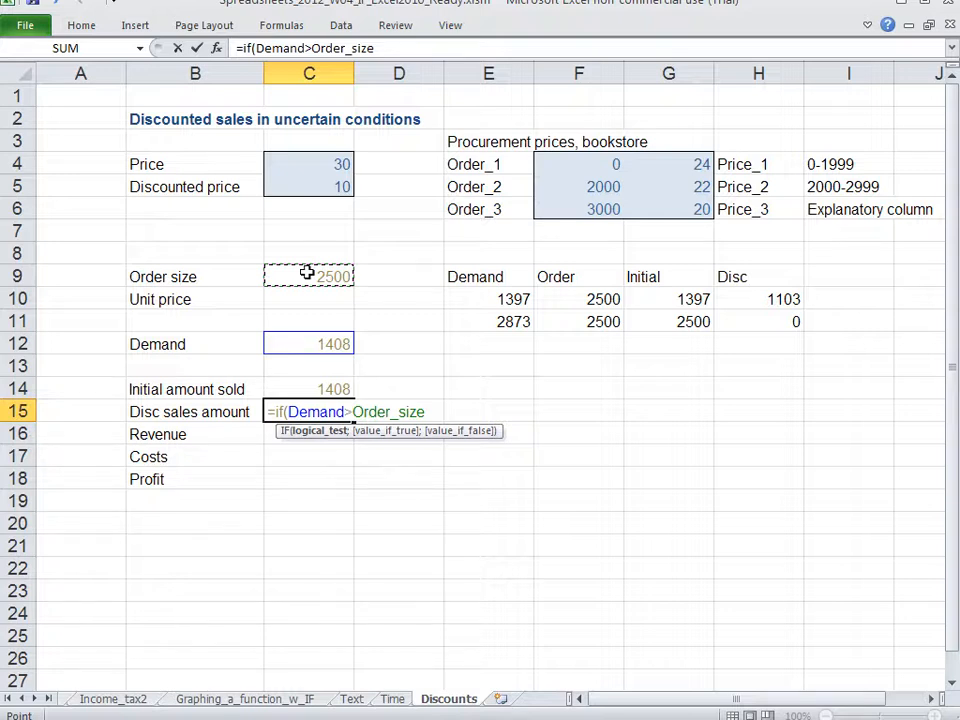
type(";0")
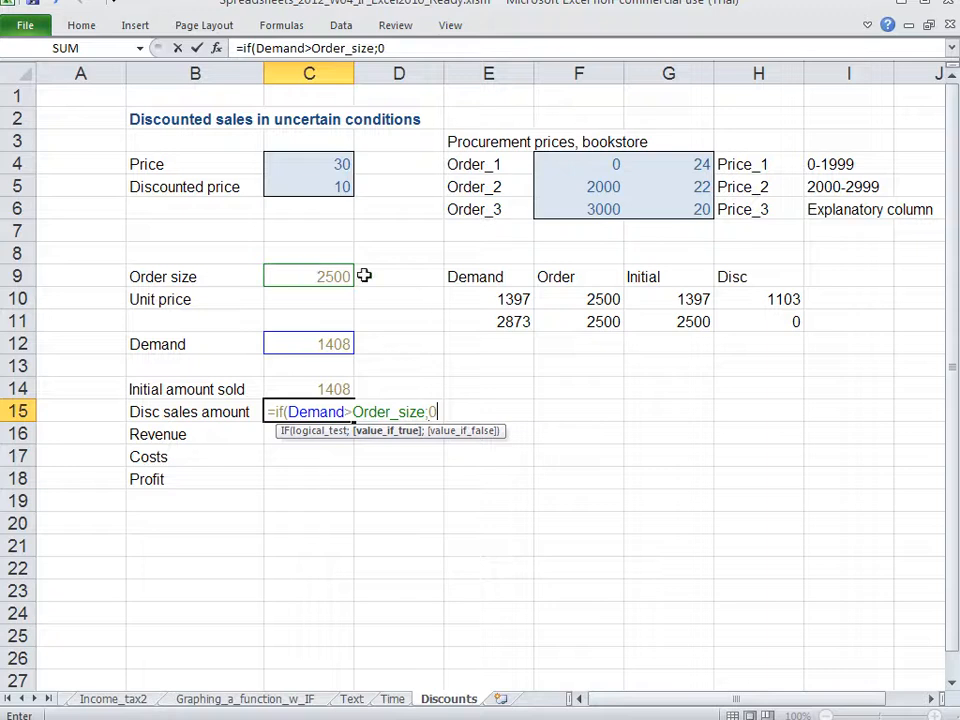
type(";")
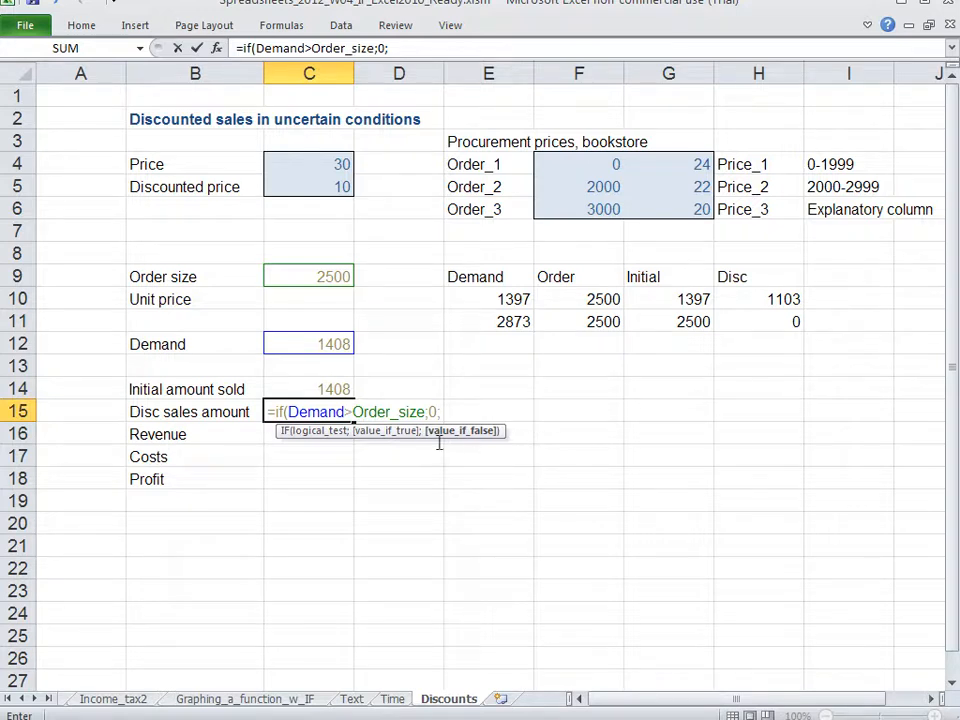
left_click_drag(321, 412, 390, 412)
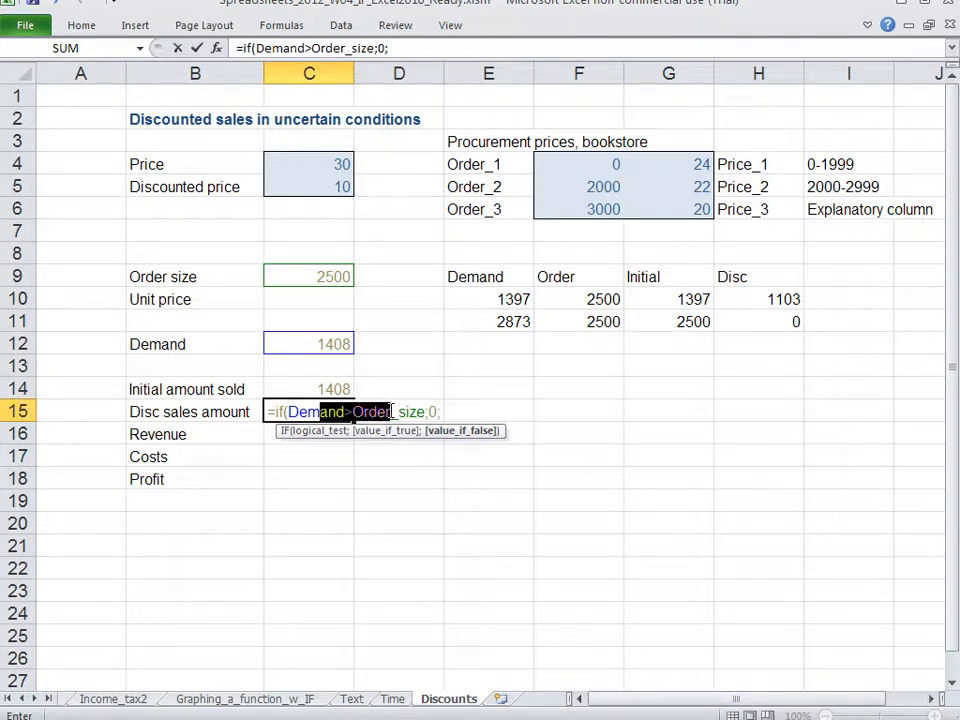
left_click_drag(310, 412, 307, 412)
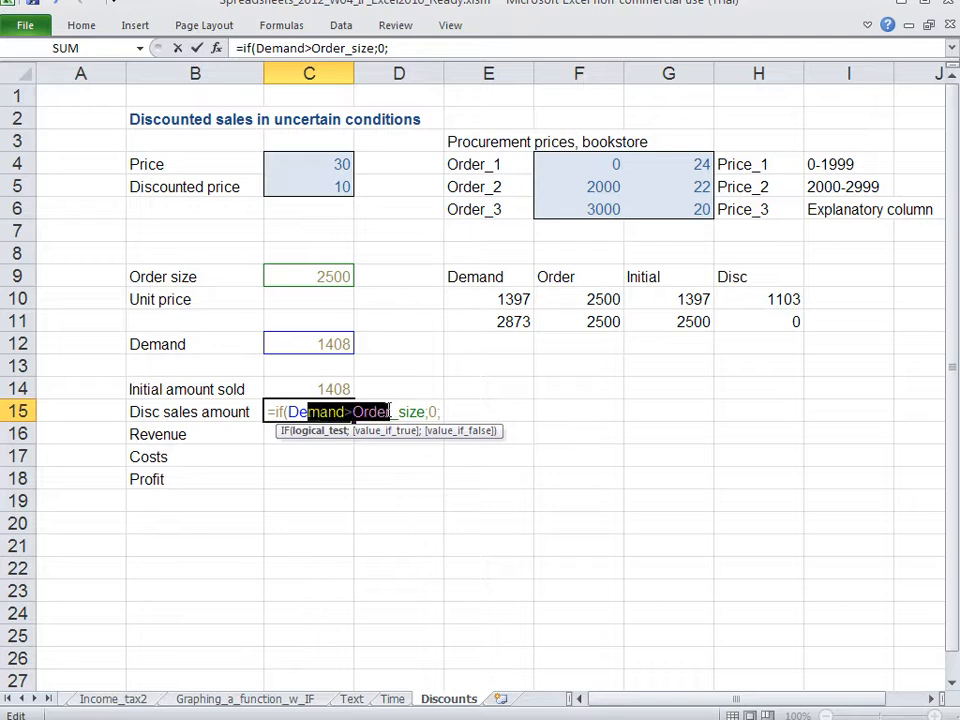
left_click(440, 412)
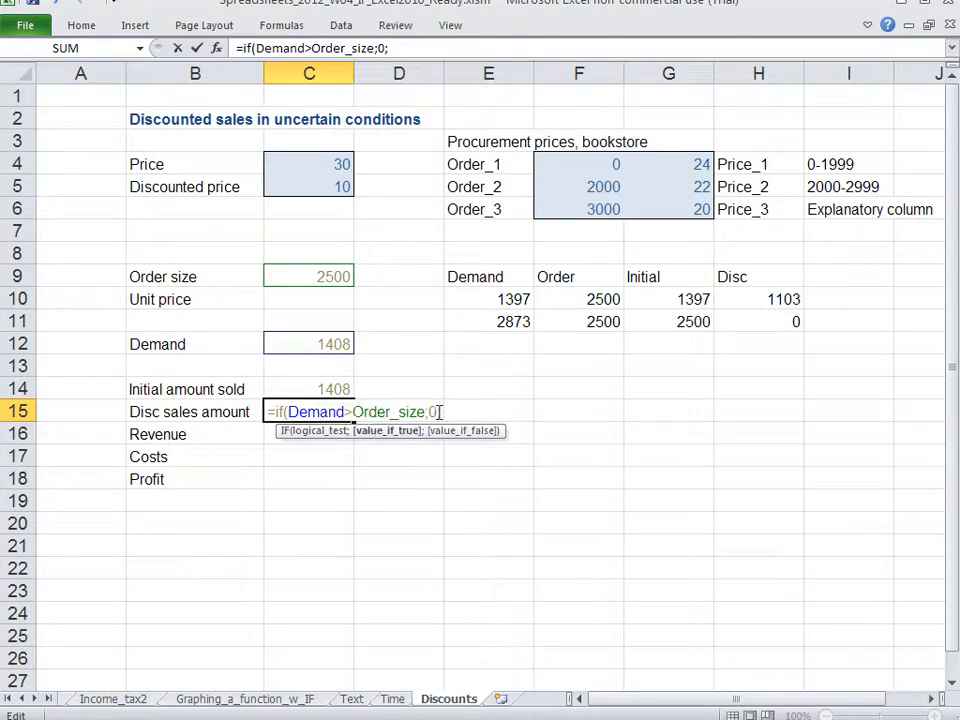
key("Tab")
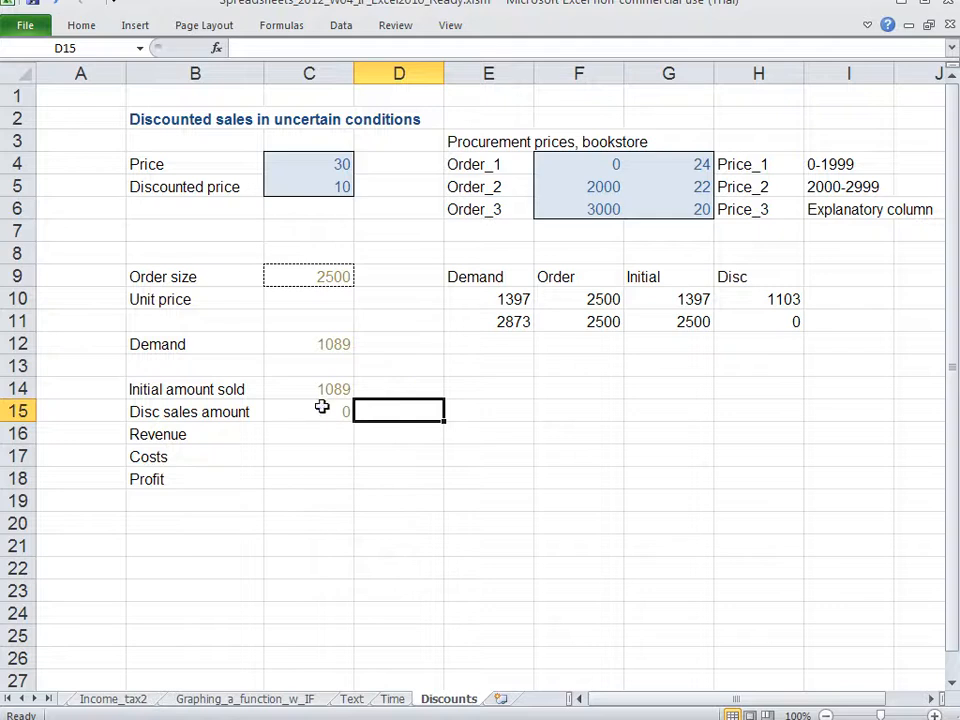
Complete the discounted sales amount formula in C15 with Order_size-Demand as its value if false.
double_click(321, 410)
left_click(450, 412)
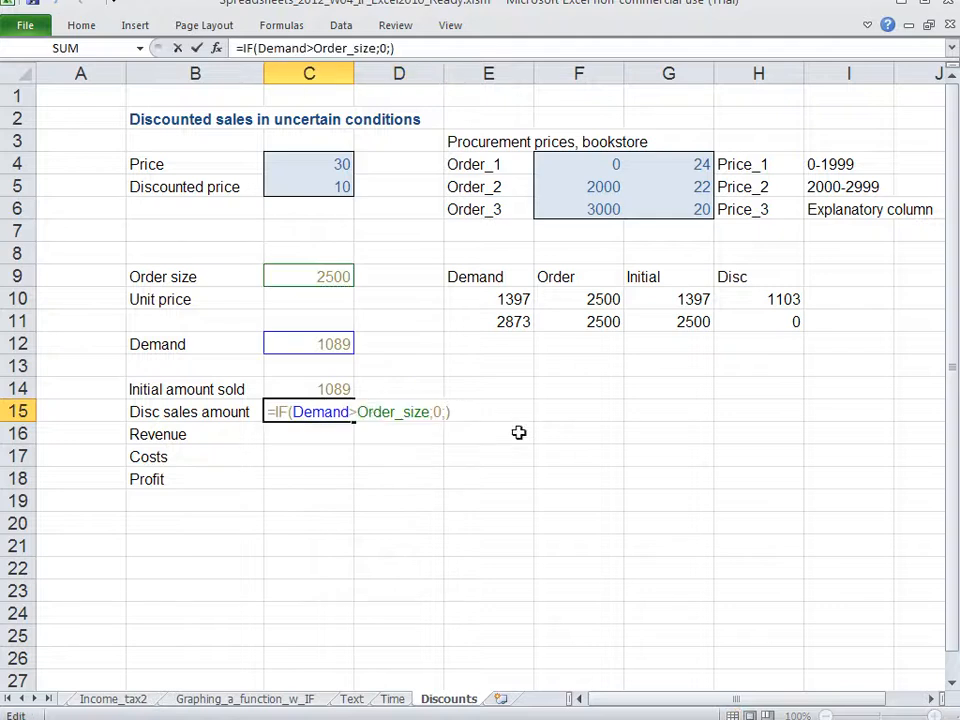
key("BackSpace")
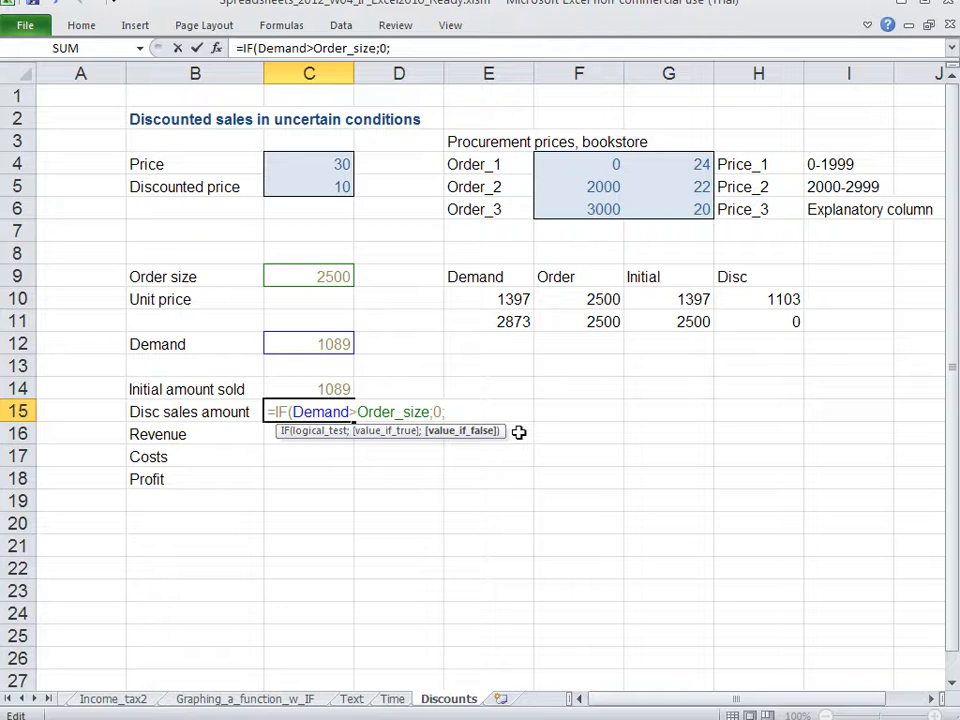
left_click(305, 276)
type("-")
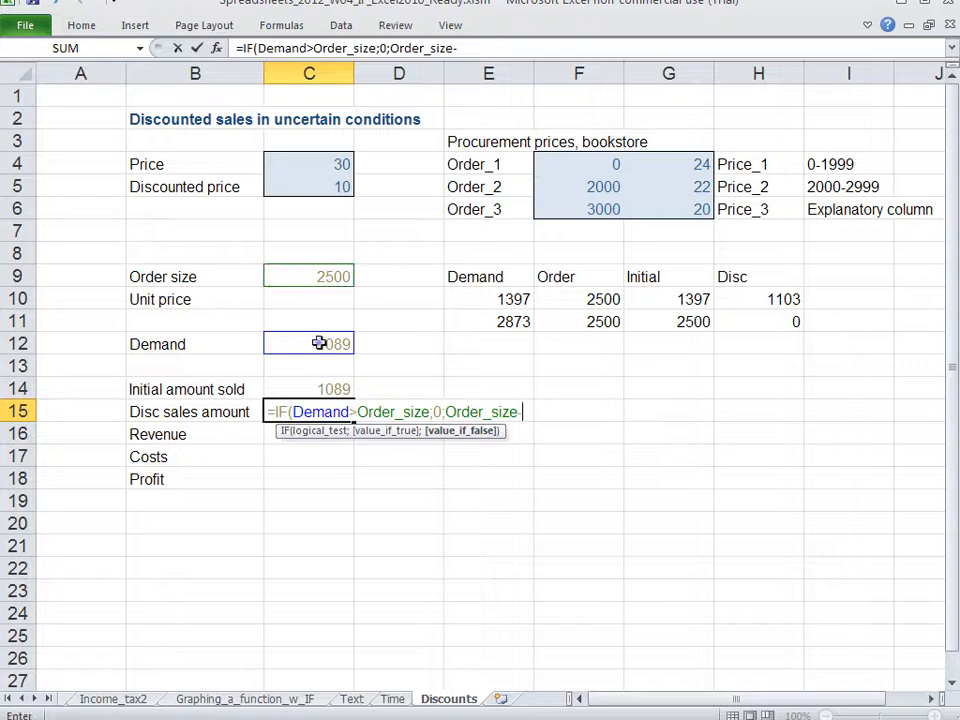
left_click(319, 343)
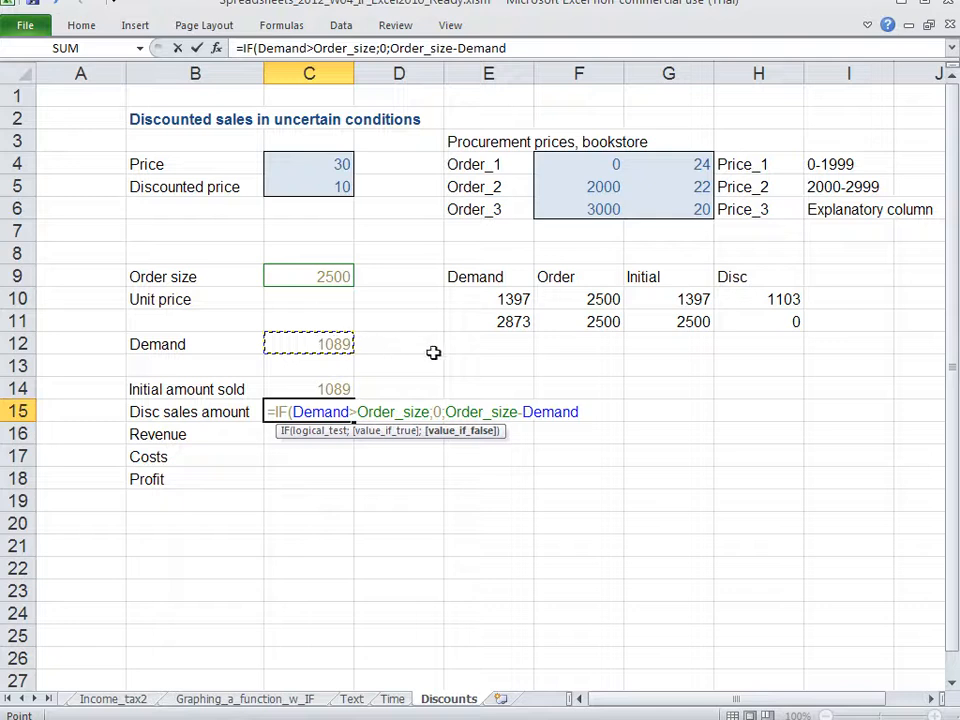
key("Return")
Review the condition and the Order_size-Demand part of the discounted sales amount formula in C15.
key("Up")
key("F2")
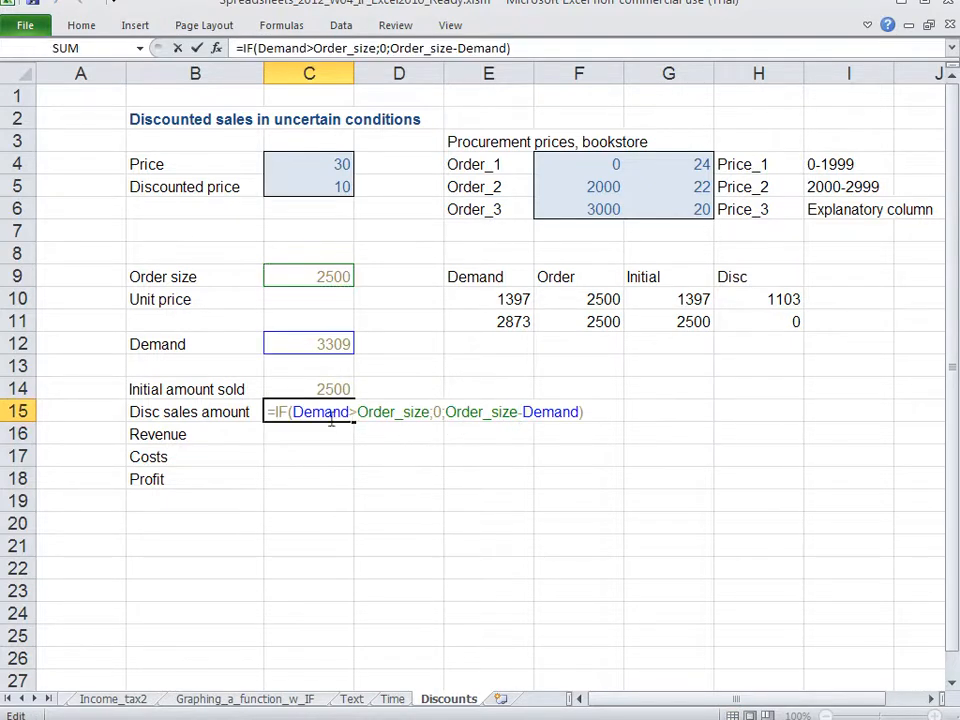
left_click_drag(315, 411, 578, 412)
left_click(465, 412)
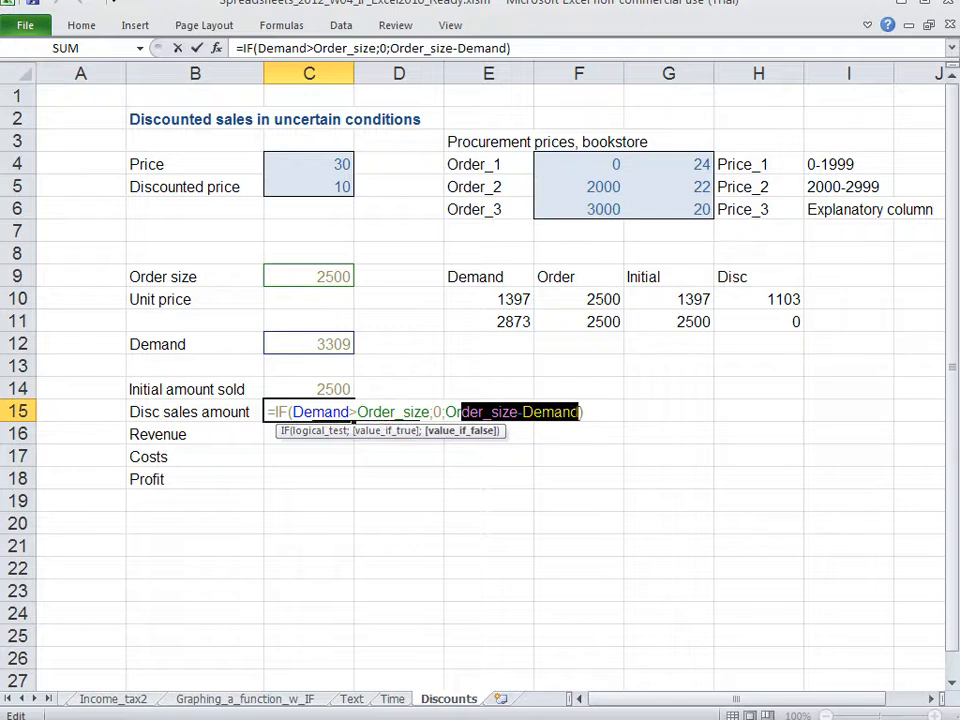
key("Return")
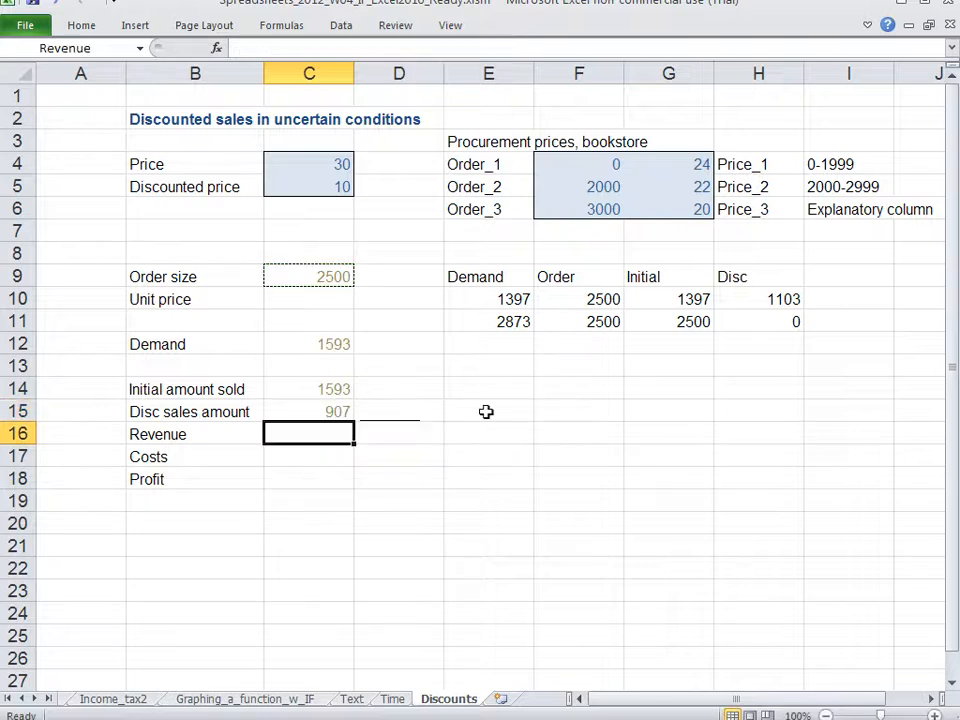
Compare the IF formulas for the initial amount sold in C14 and the discounted sales amount in C15.
double_click(326, 389)
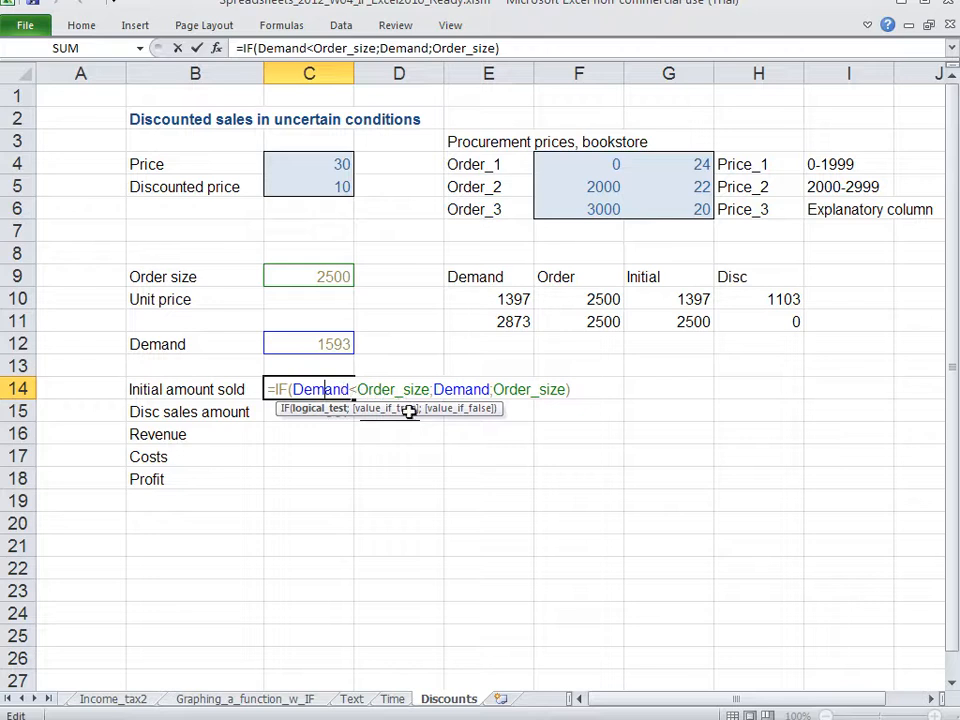
key("Return")
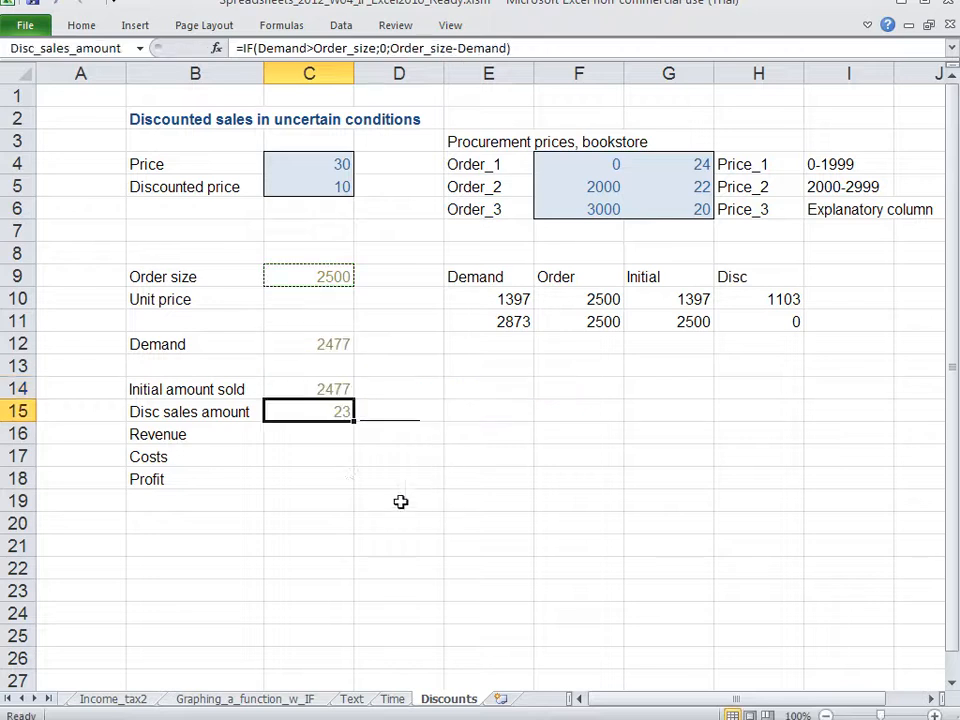
double_click(313, 411)
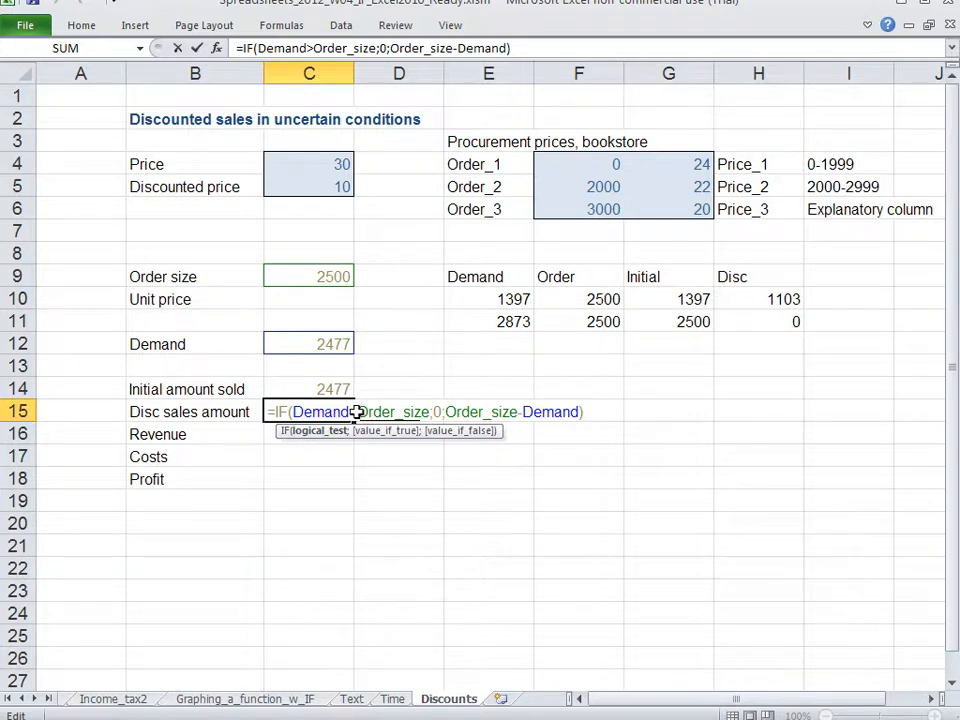
key("Return")
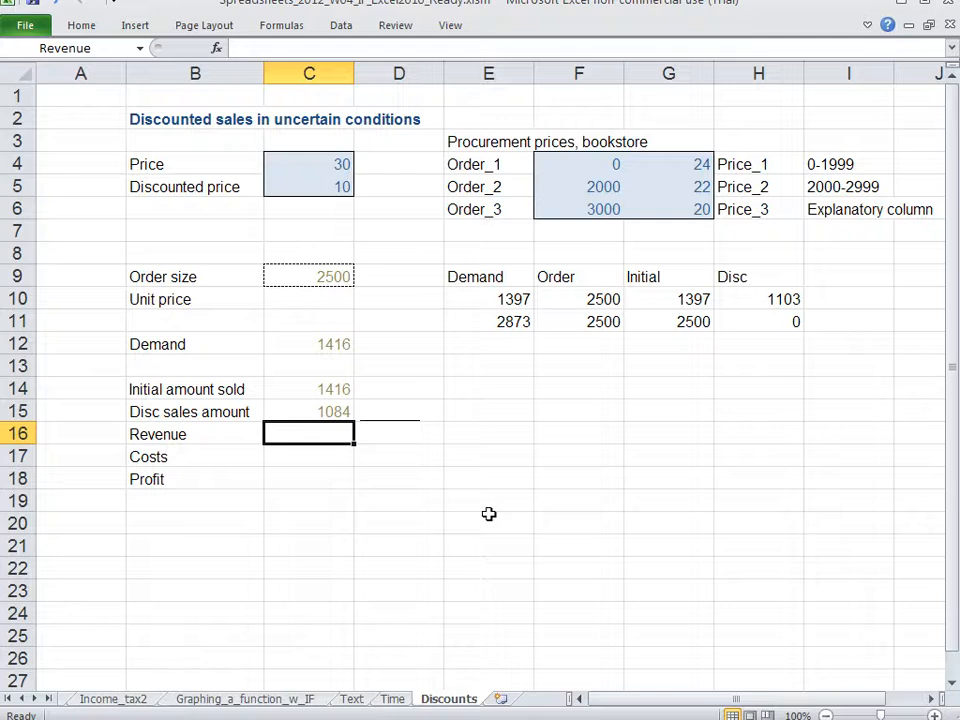
Examine the Price and Discounted price inputs in C4:C5 that apply to the two amounts sold.
left_click_drag(319, 166, 321, 186)
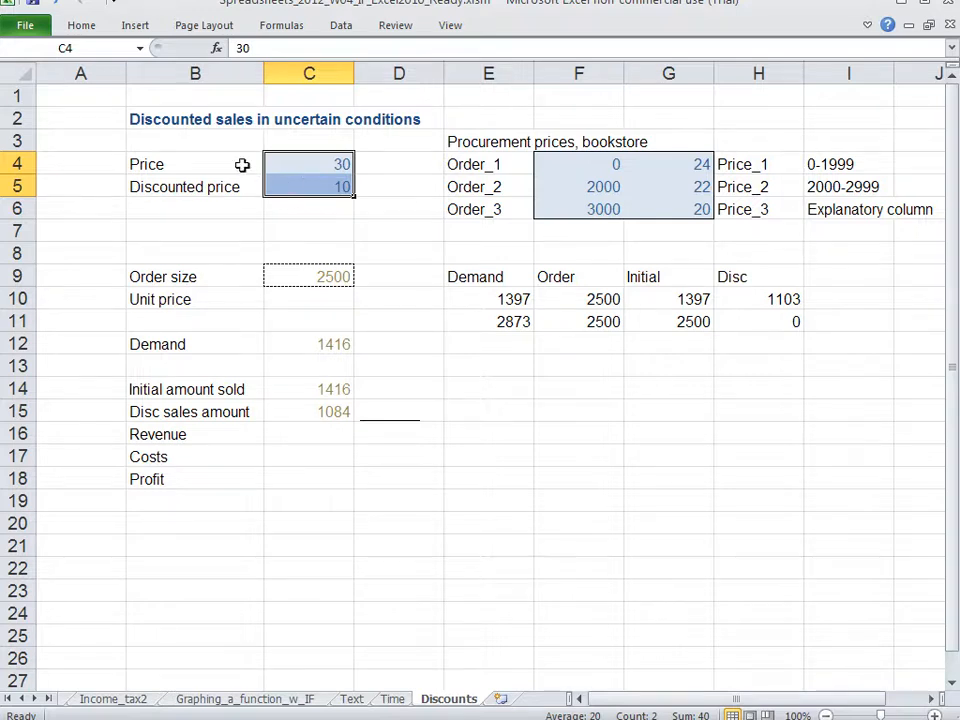
left_click_drag(241, 161, 288, 161)
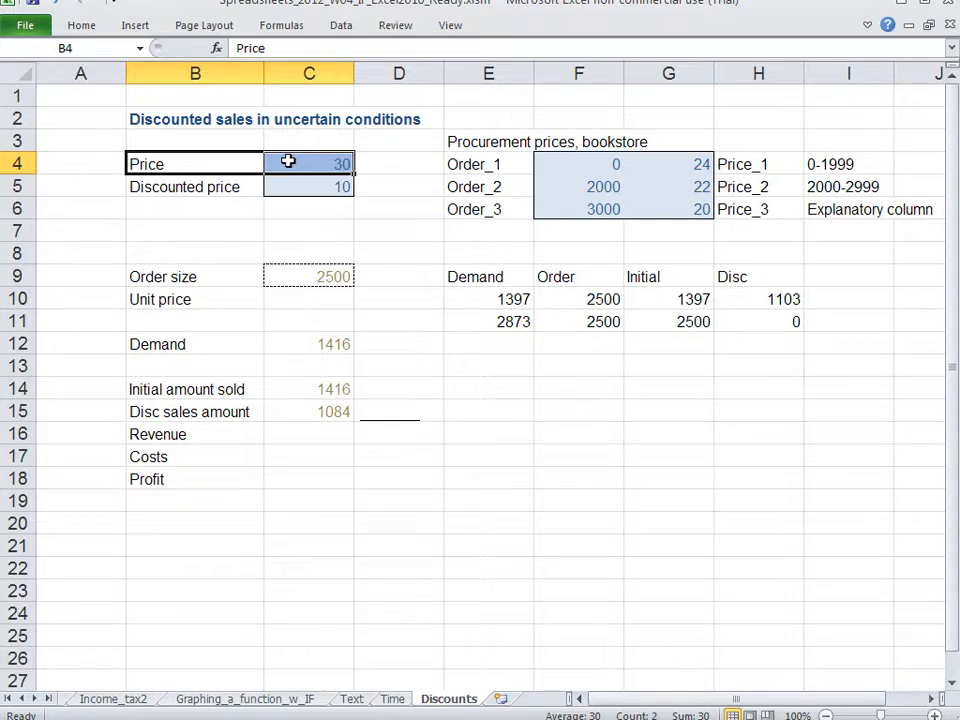
left_click_drag(318, 160, 309, 191)
key("Return")
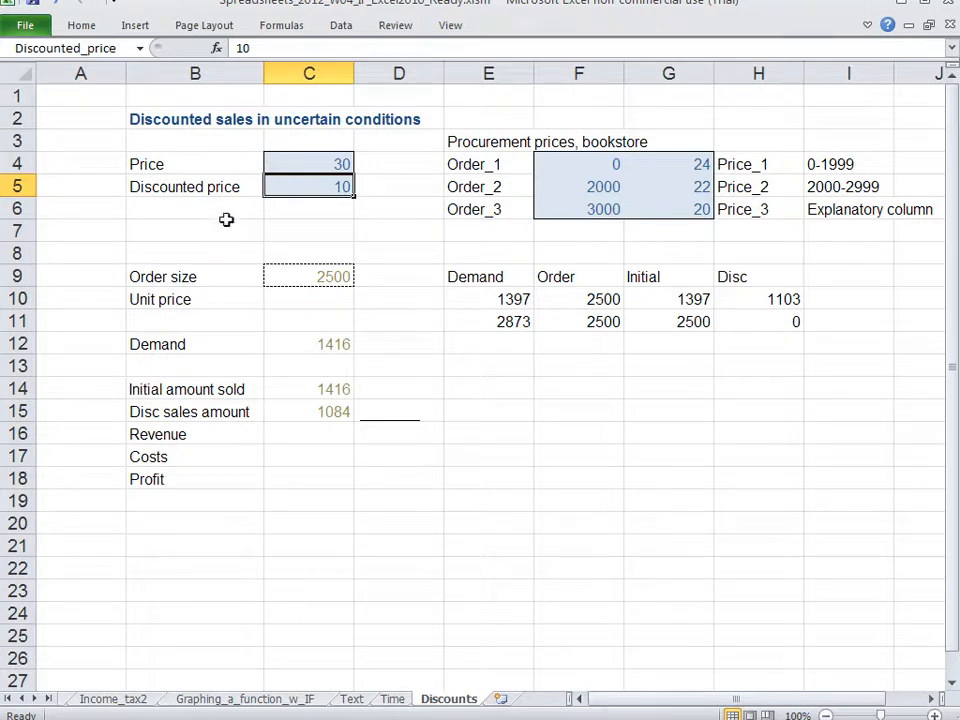
Review the order size entry in row 9 and the random demand formula in C12.
left_click(208, 276)
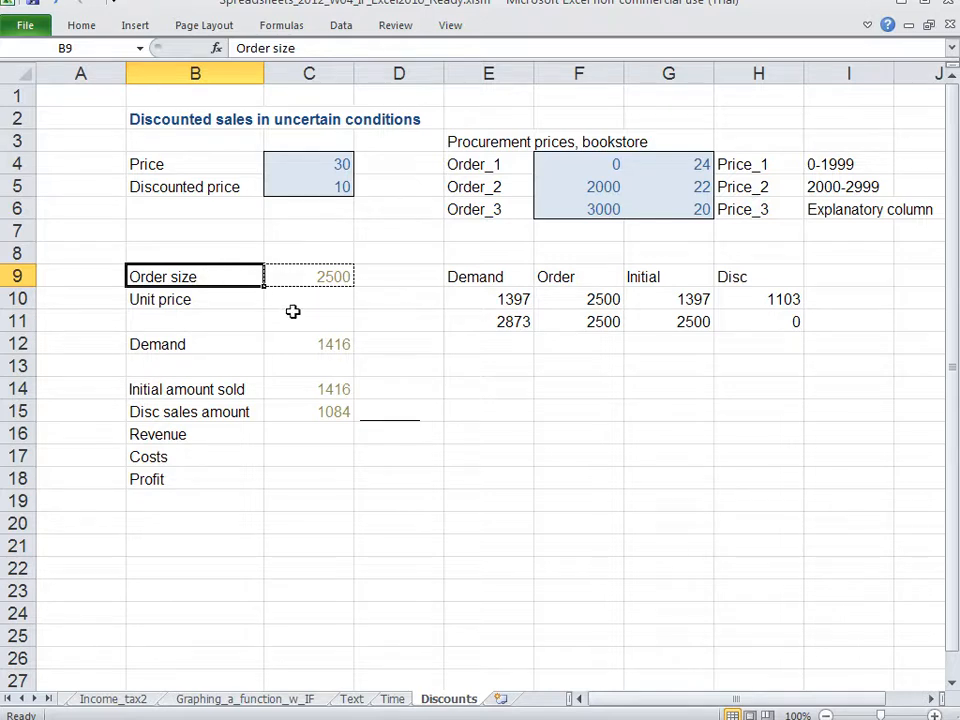
left_click(299, 343)
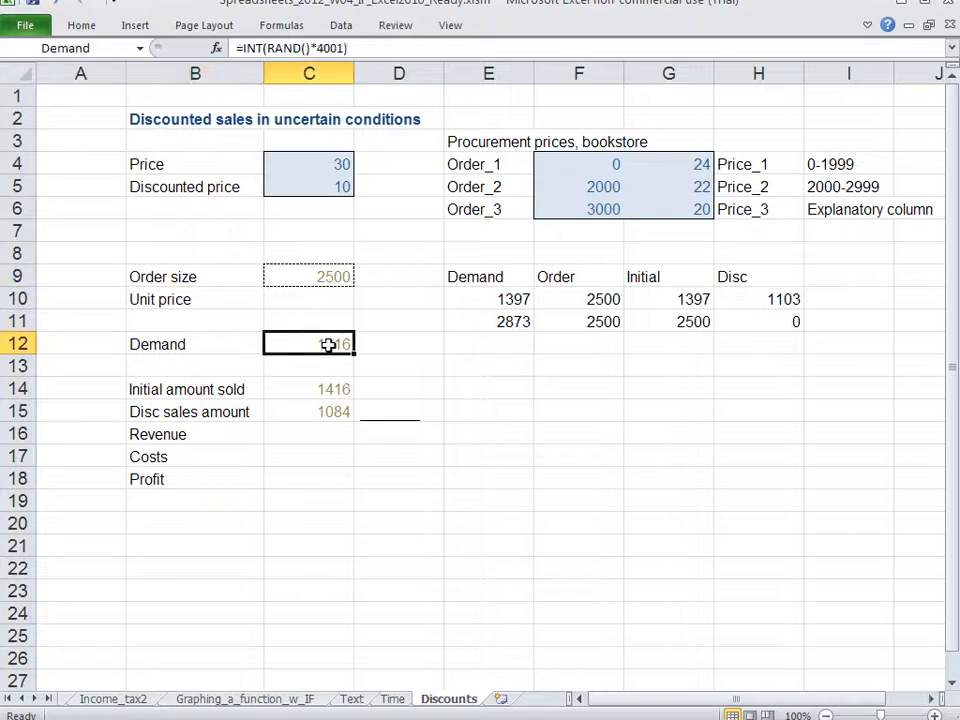
key("F2")
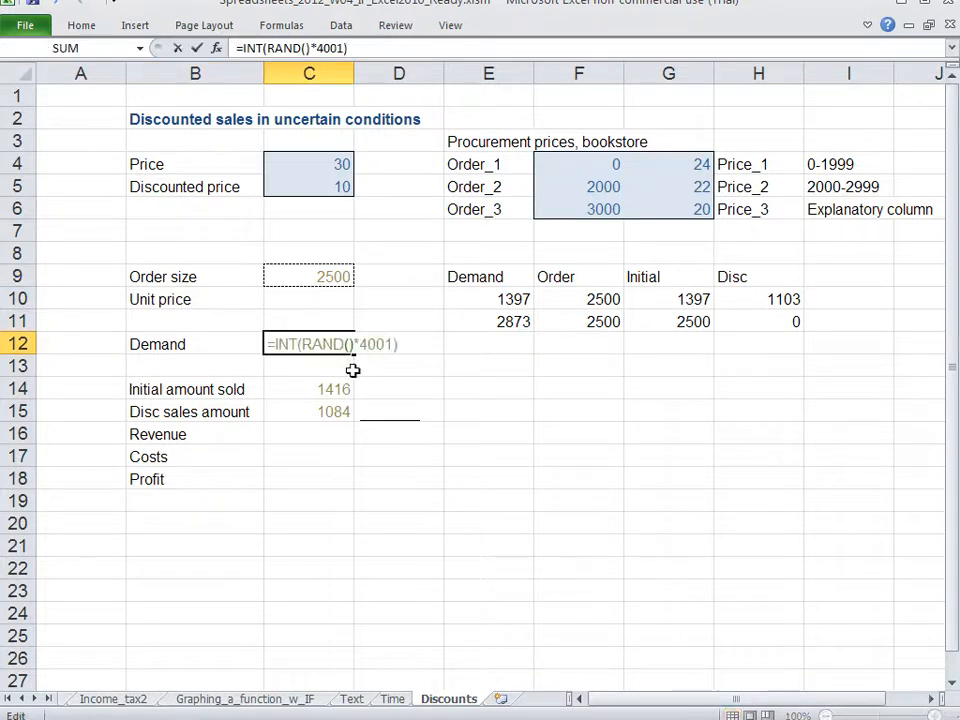
key("Escape")
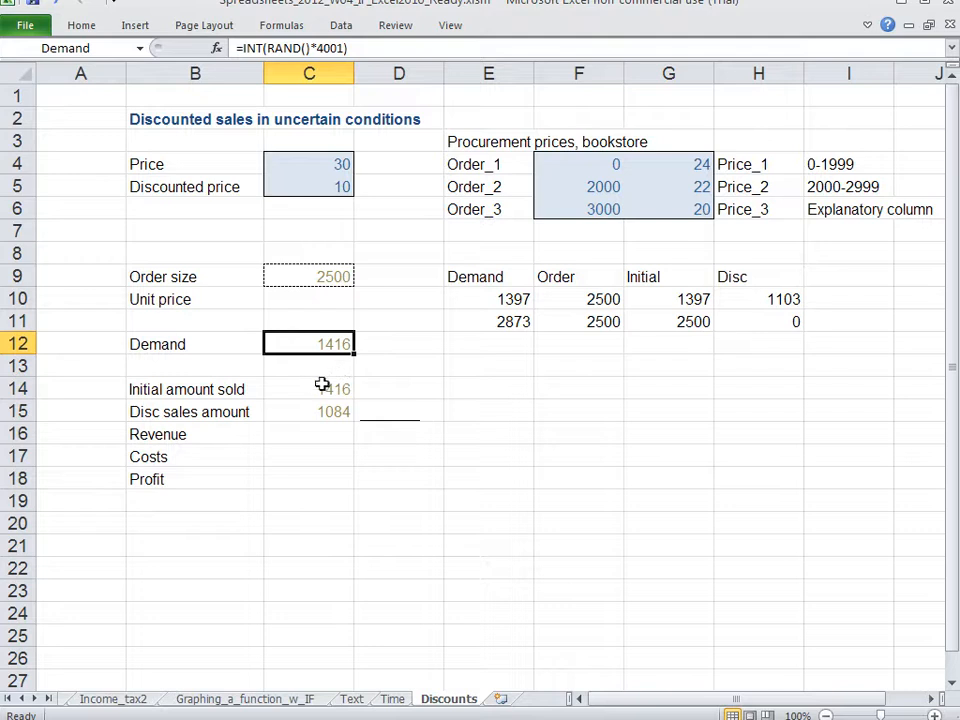
Enter the revenue formula =Price*Initial_amount_sold+Discounted_price*Disc_sales_amount in C16.
left_click(309, 437)
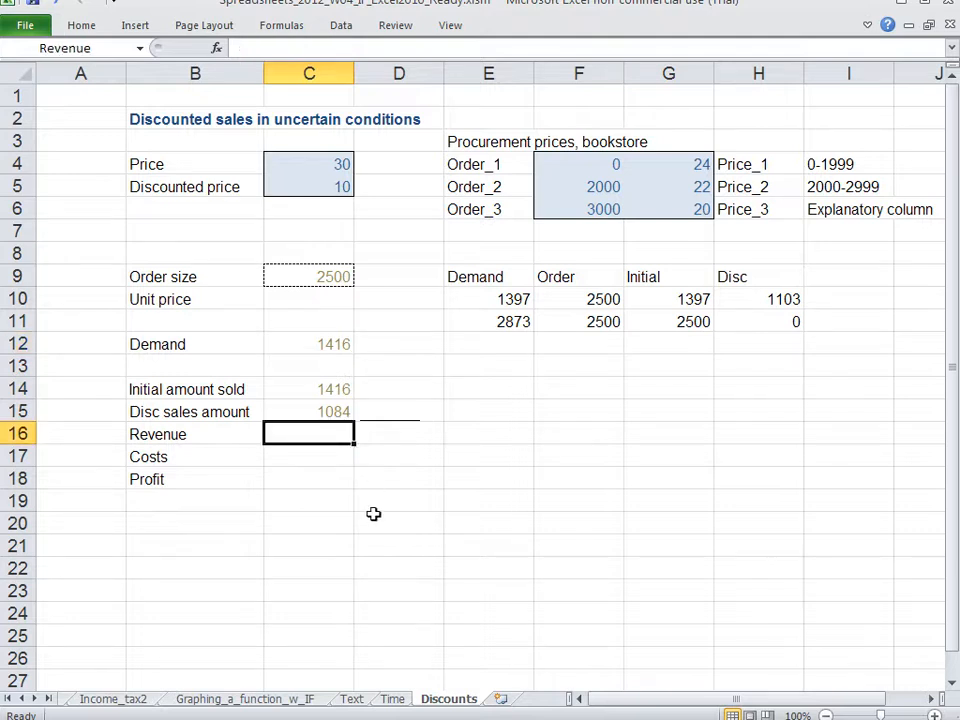
type("=")
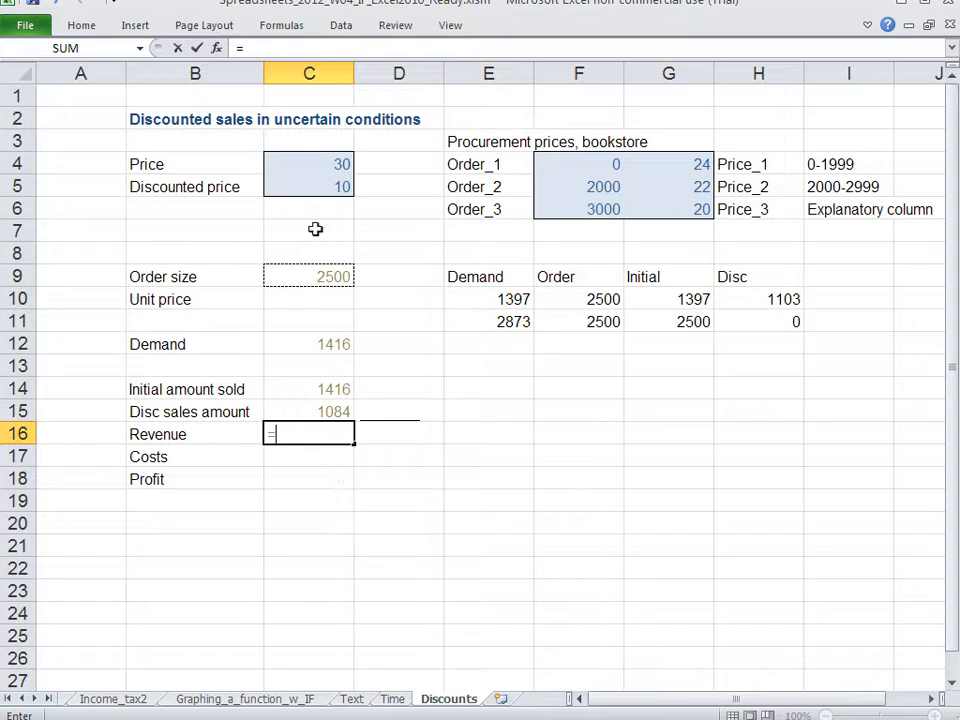
left_click(315, 165)
type("*")
left_click(318, 386)
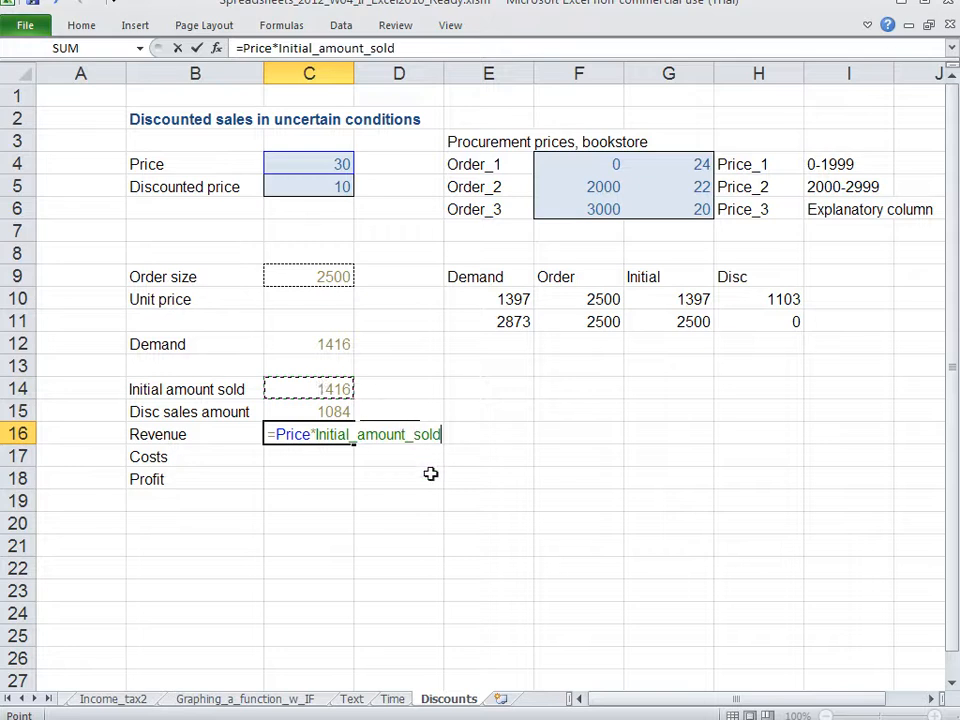
type("+")
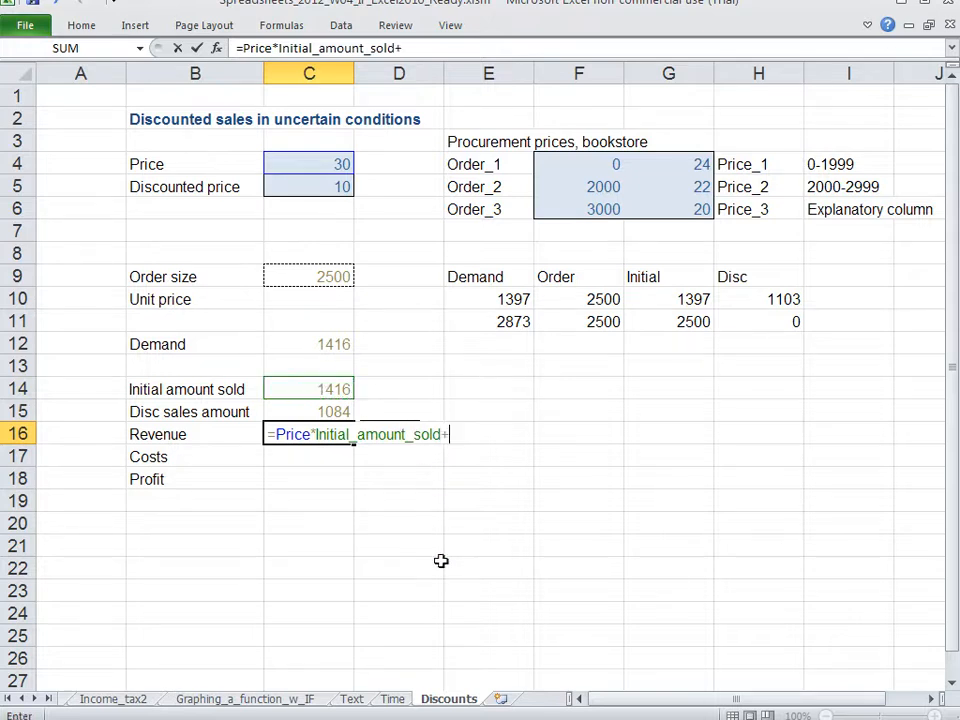
left_click(300, 187)
type("*")
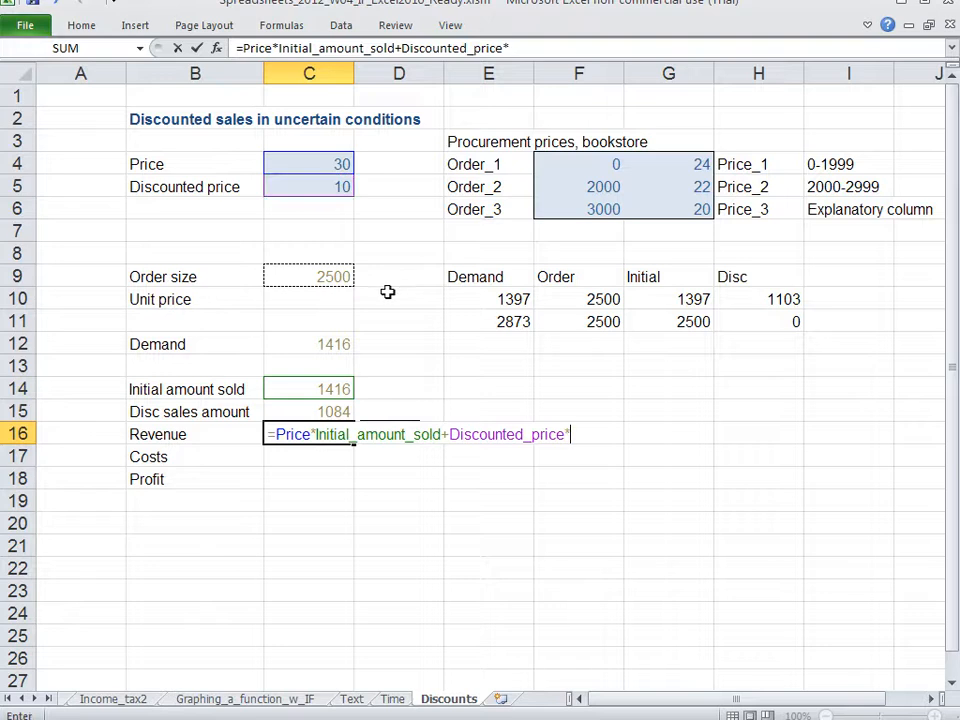
left_click(308, 410)
key("Return")
Check the cells referenced by the revenue formula in C16 and keep it as entered.
key("Up")
key("F2")
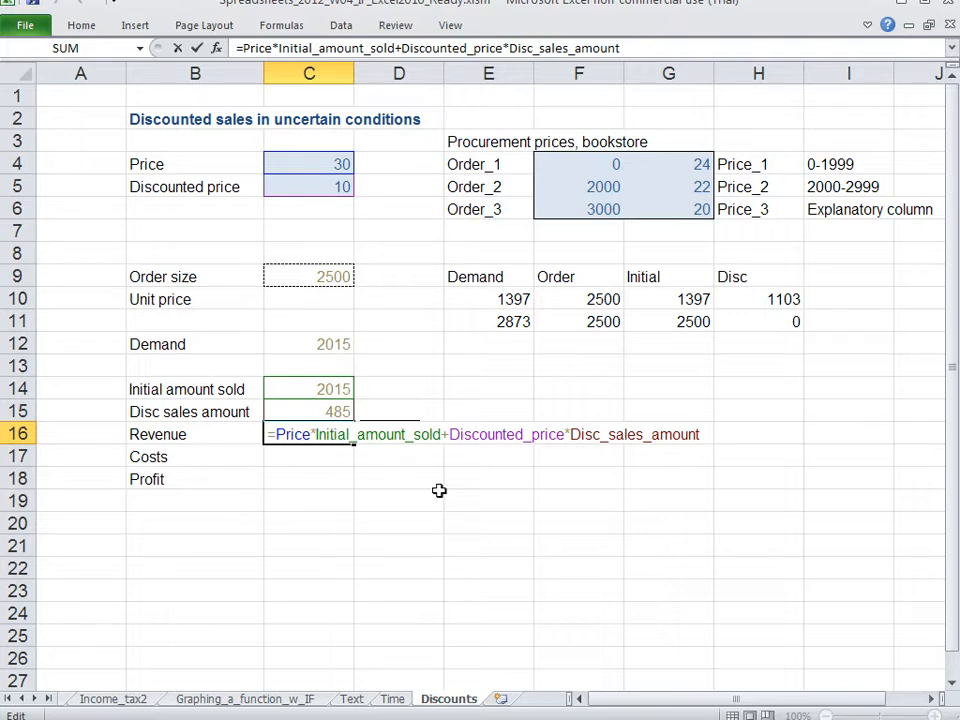
key("Return")
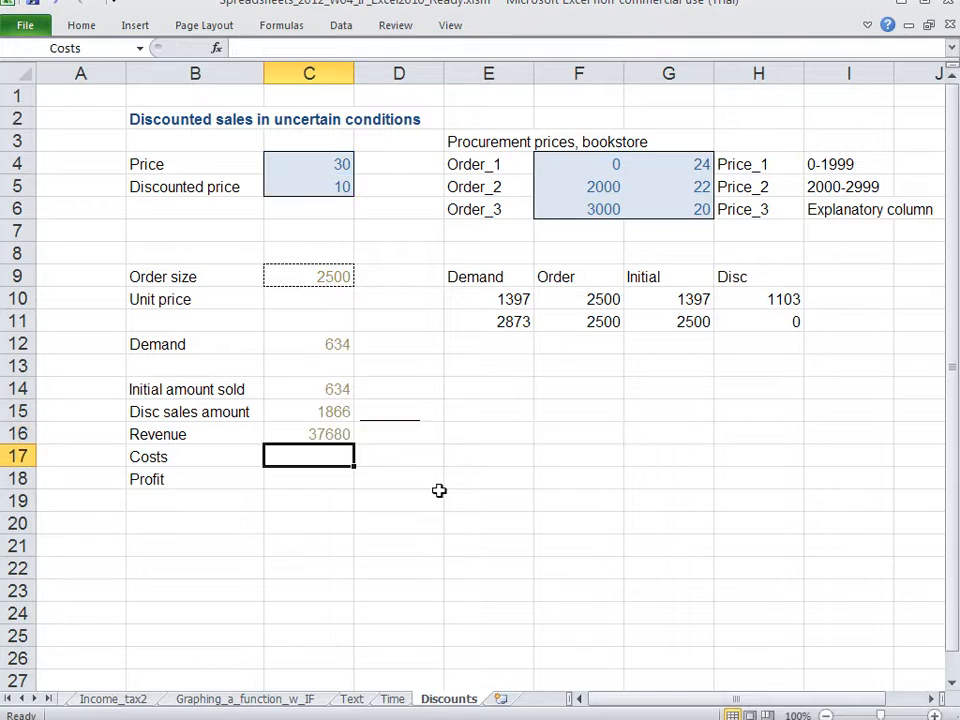
Recalculate the sheet repeatedly to test how the amounts sold and revenue respond to random demand.
key("Down")
key("Down")
key("F9")
key("F9")
key("F9")
key("F9")
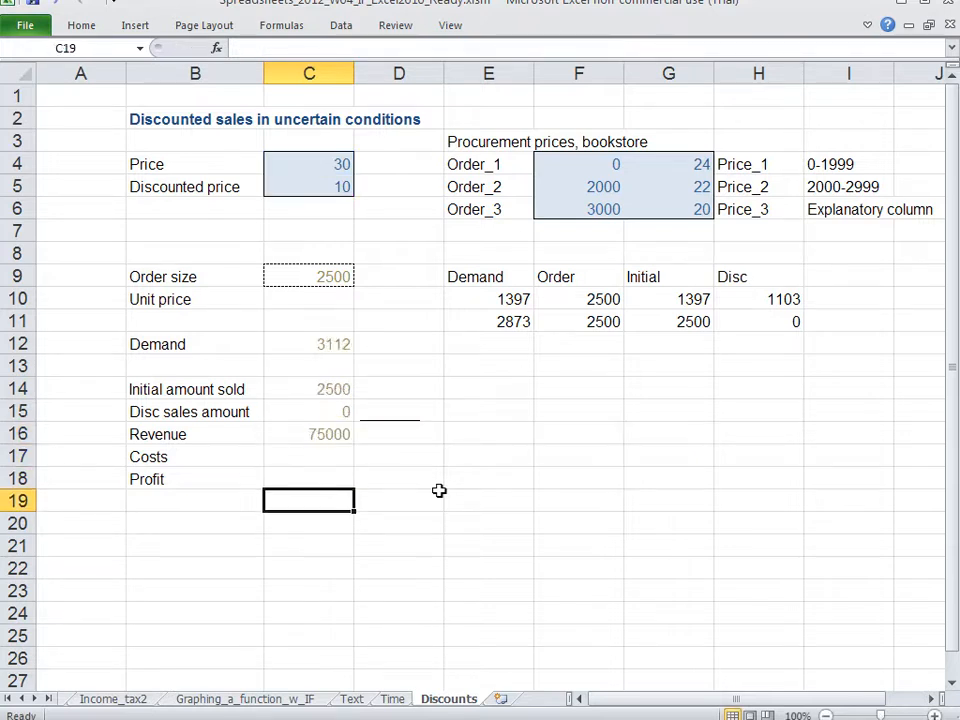
key("F9")
key("F9")
key("F9")
key("F9")
key("F9")
key("F9")
key("F9")
key("F9")
key("F9")
key("F9")
Compare the demand in C12 with the initial amount sold in C14 and the discounted sales amount in C15.
key("Up")
key("Up")
key("Up")
key("Up")
key("Up")
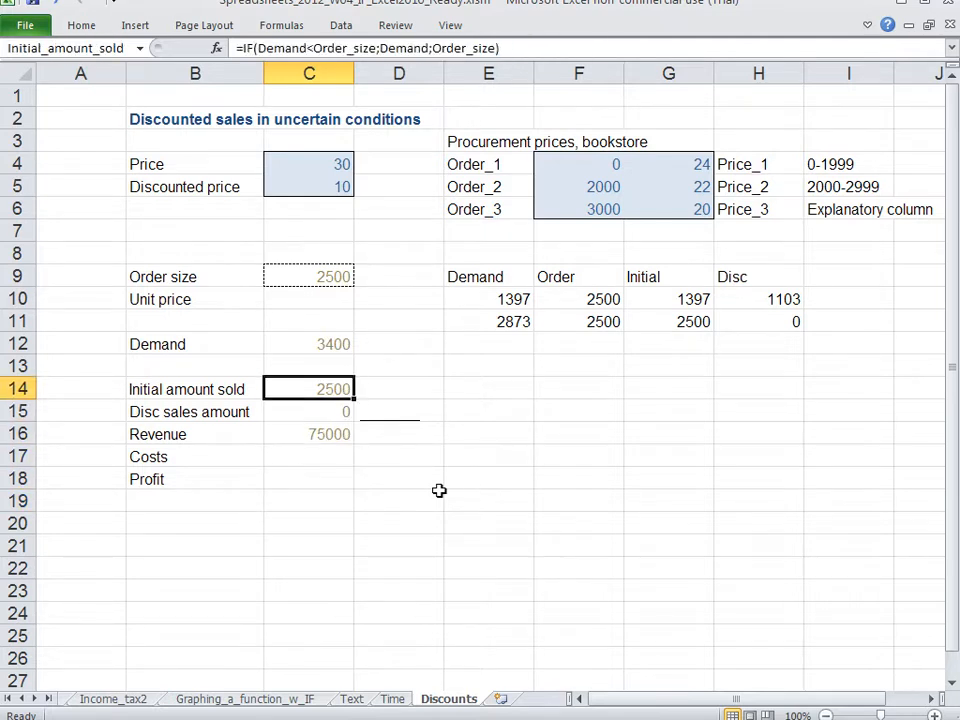
key("Up")
key("Up")
key("Up")
key("Up")
key("Down")
key("Down")
key("Down")
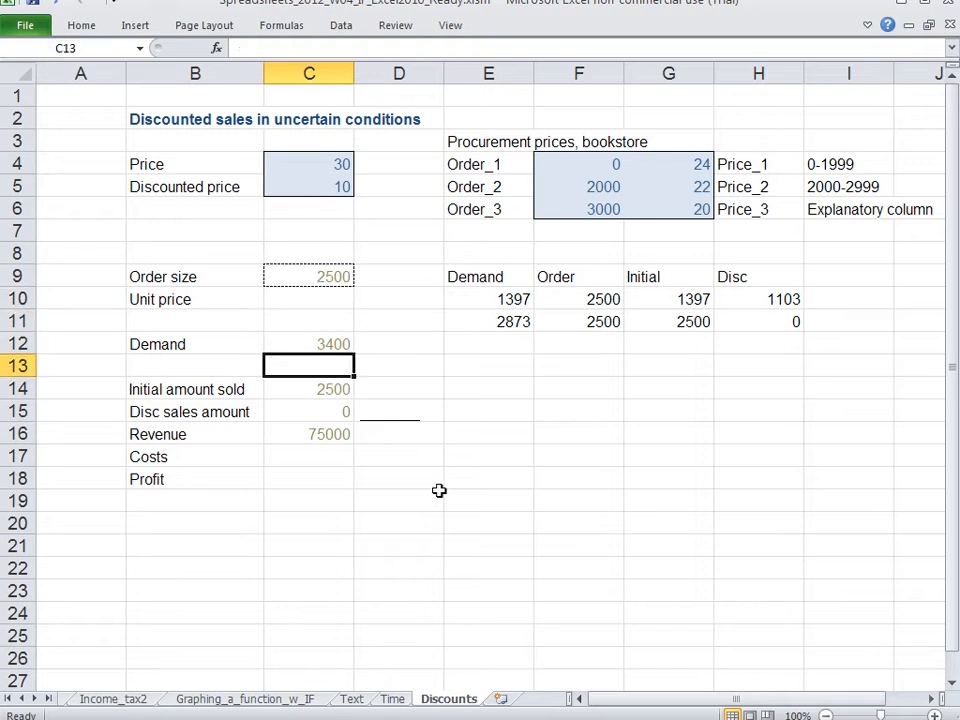
key("Down")
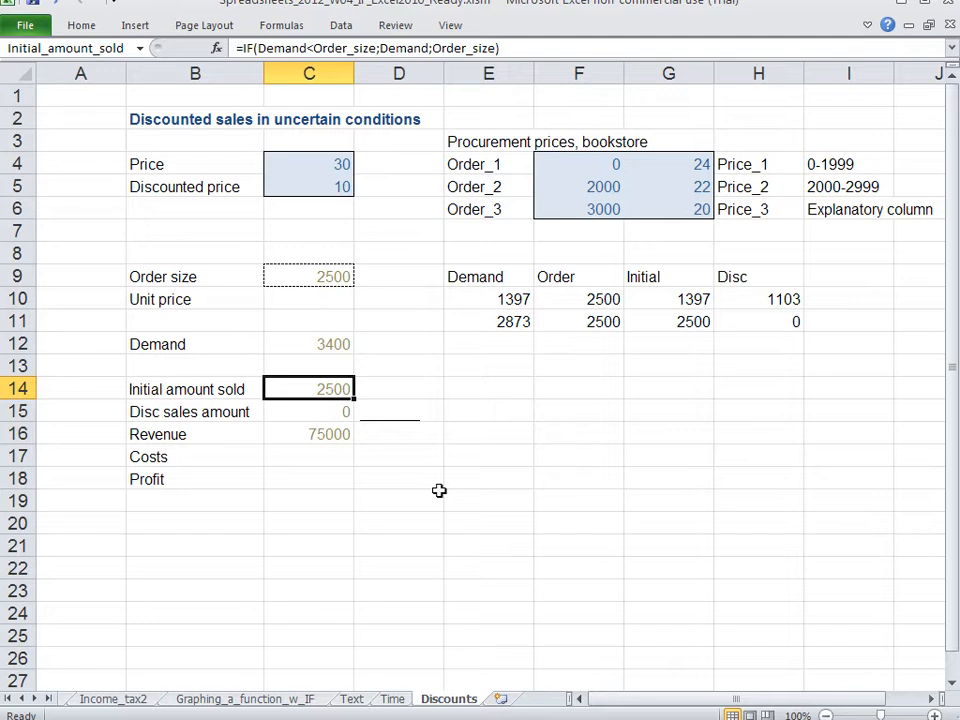
key("Down")
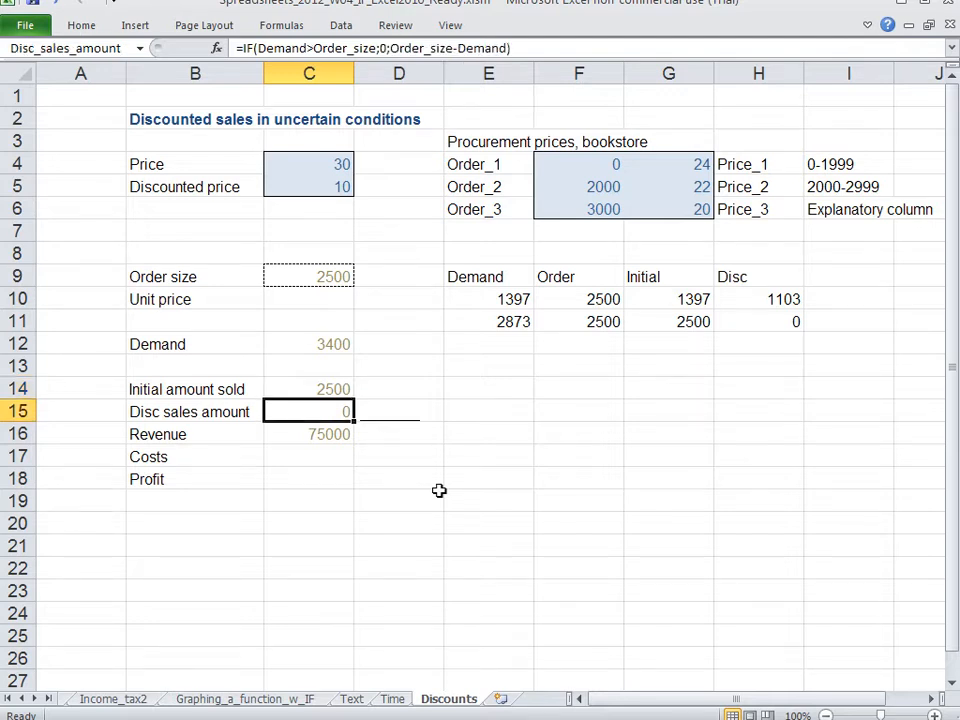
Recalculate the sheet twice from an empty cell to draw another random demand.
key("Right")
key("Right")
key("F9")
key("F9")
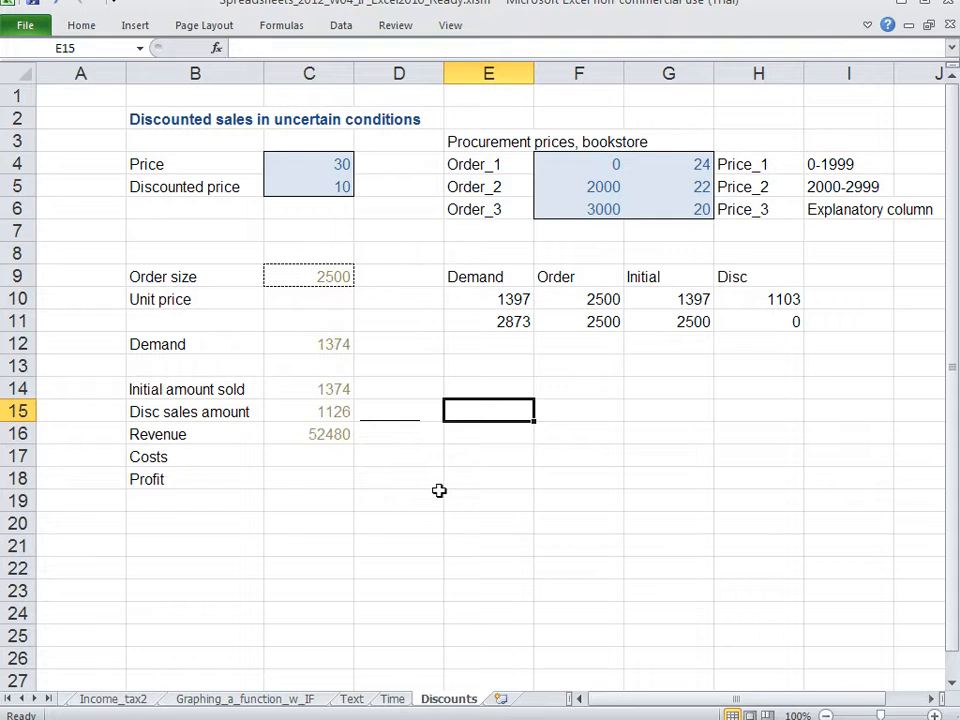
Examine the initial amount sold, discounted sales amount and revenue in C14:C16 for the newly drawn demand.
key("Left")
key("Left")
key("Up")
key("Down")
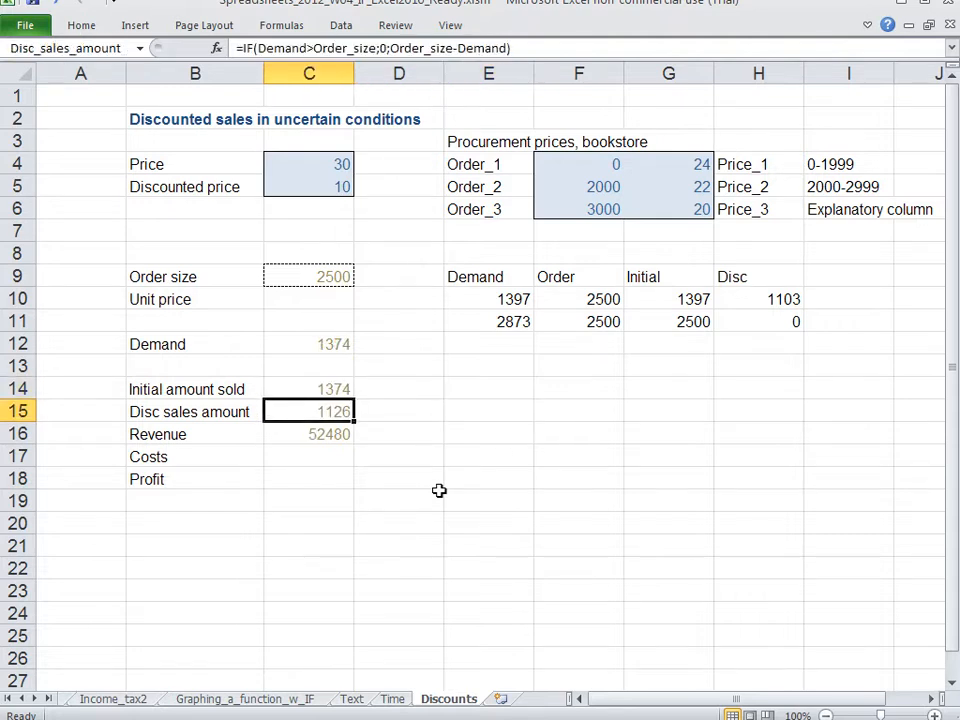
key("Down")
key("Right")
key("Right")
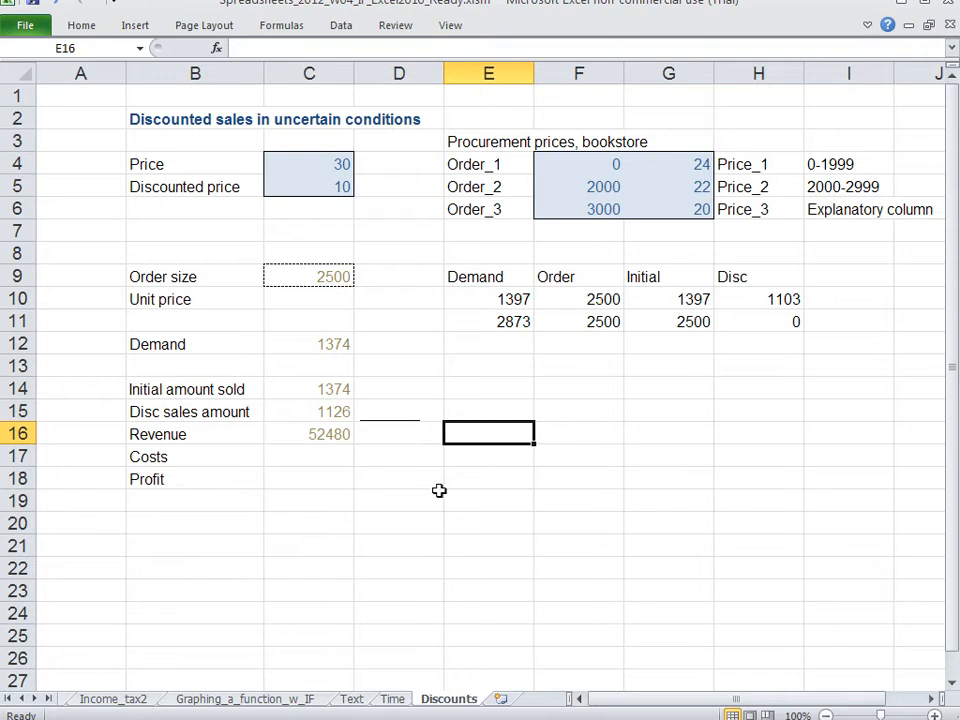